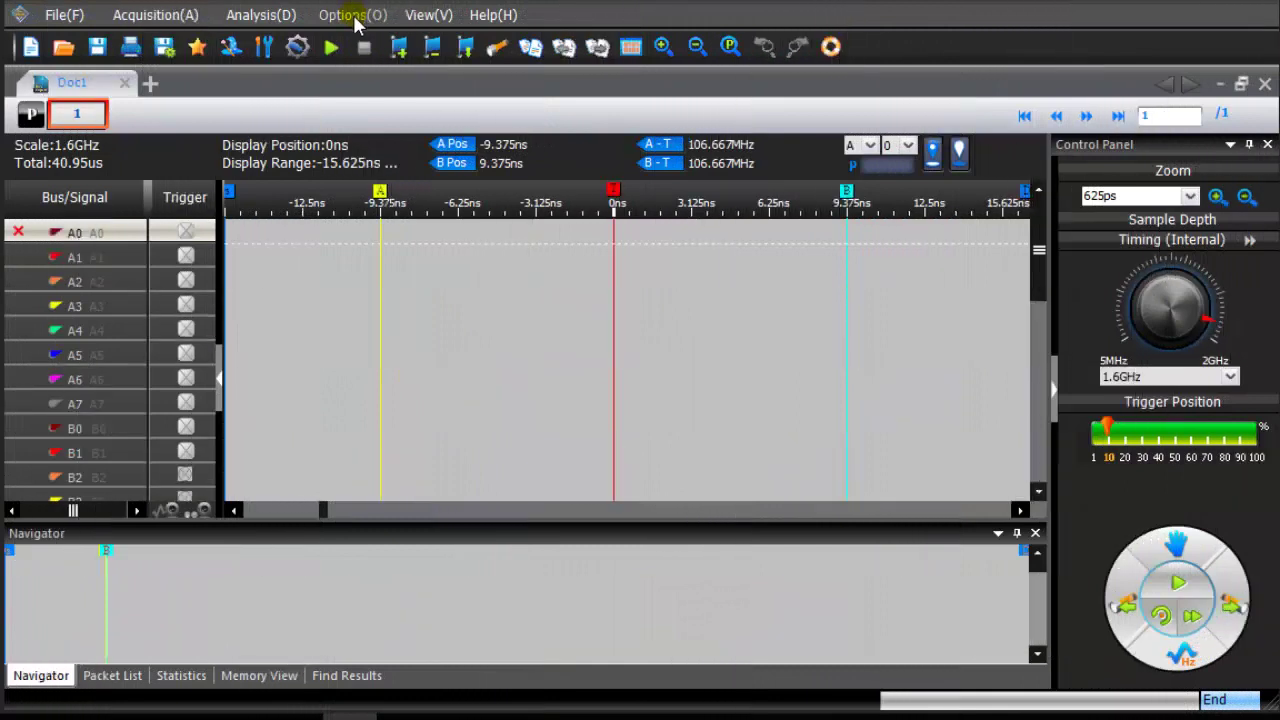
Step: Open the eMMC 5.1 PA Mode (LTR) settings, check the storage drive, then cancel them
left_click(352, 16)
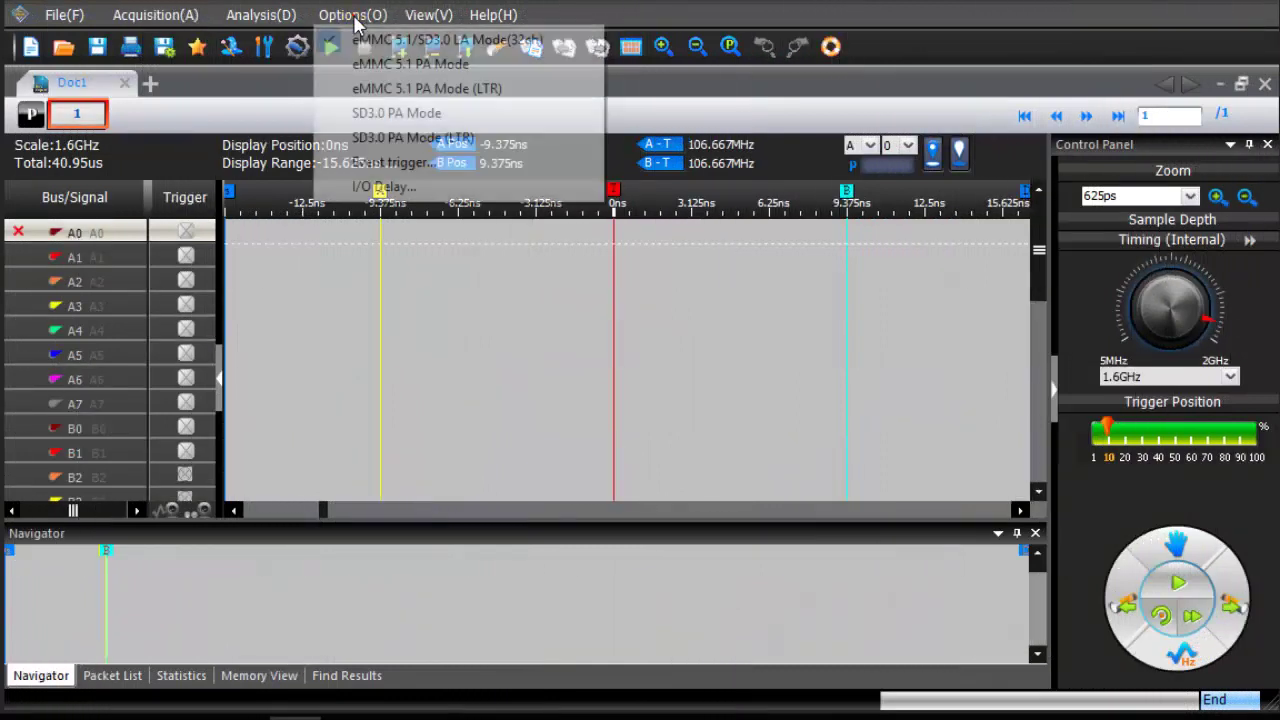
left_click(360, 88)
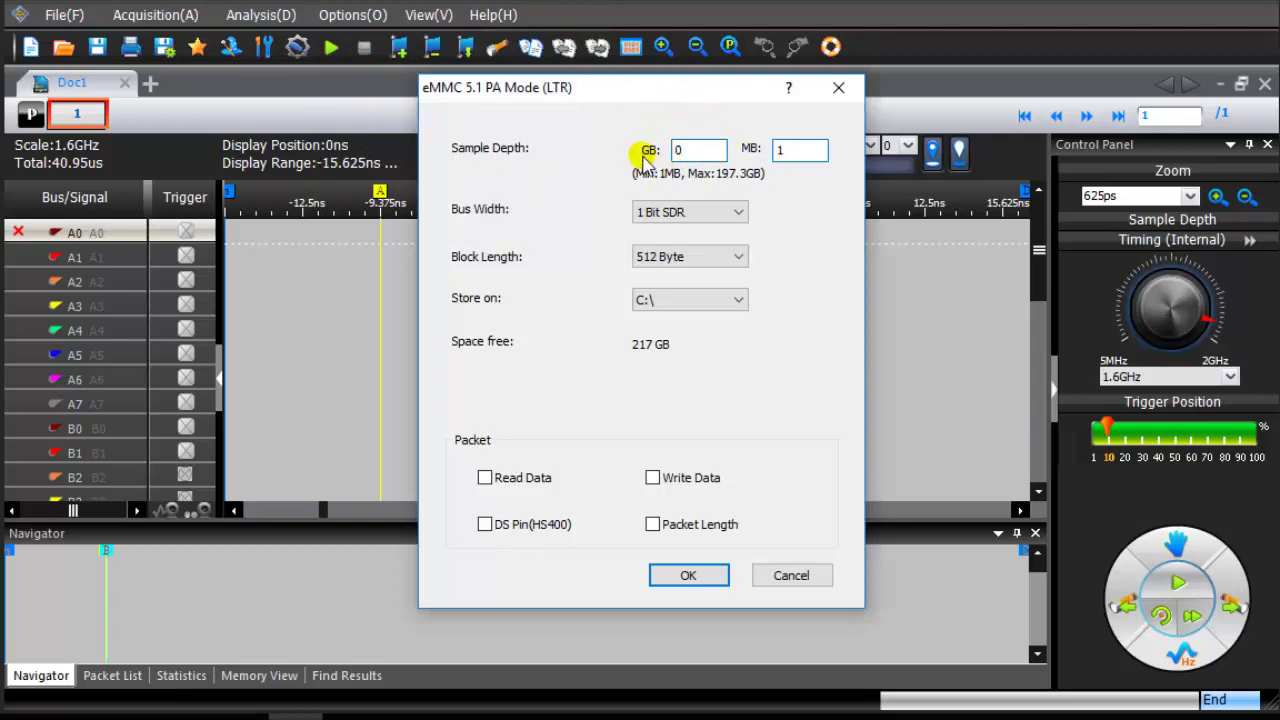
left_click(738, 301)
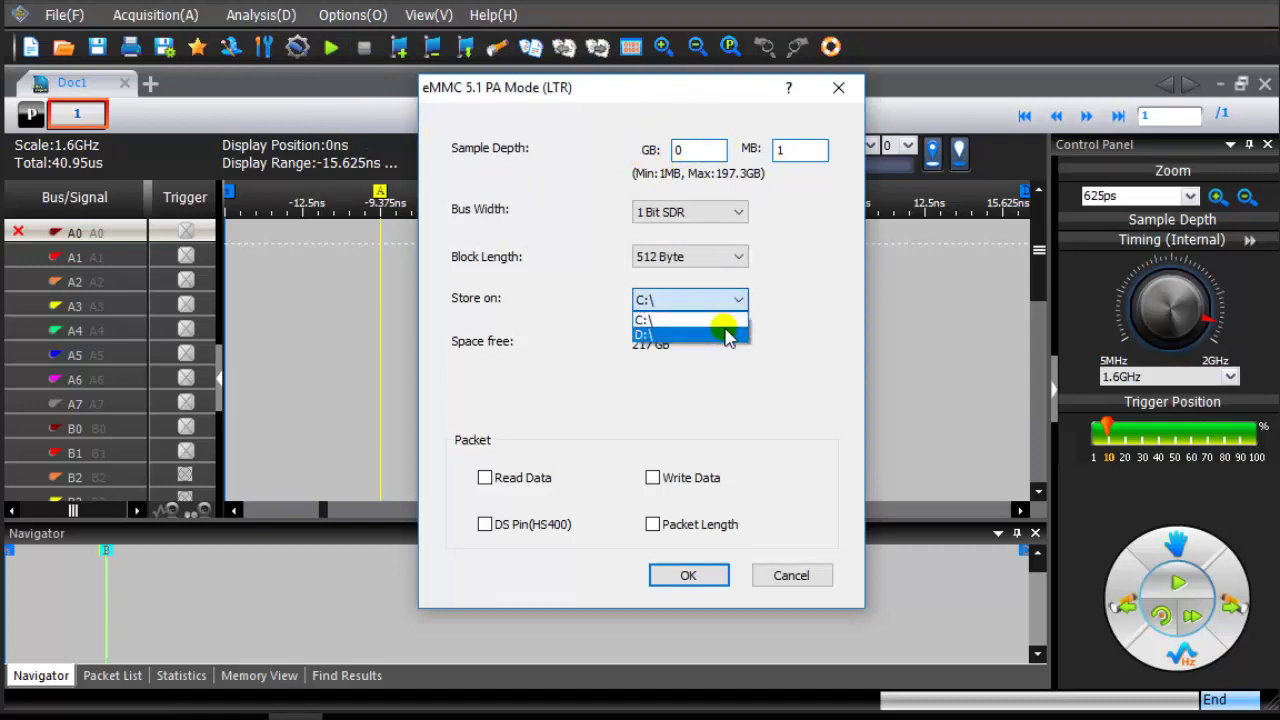
left_click(797, 577)
left_click(795, 578)
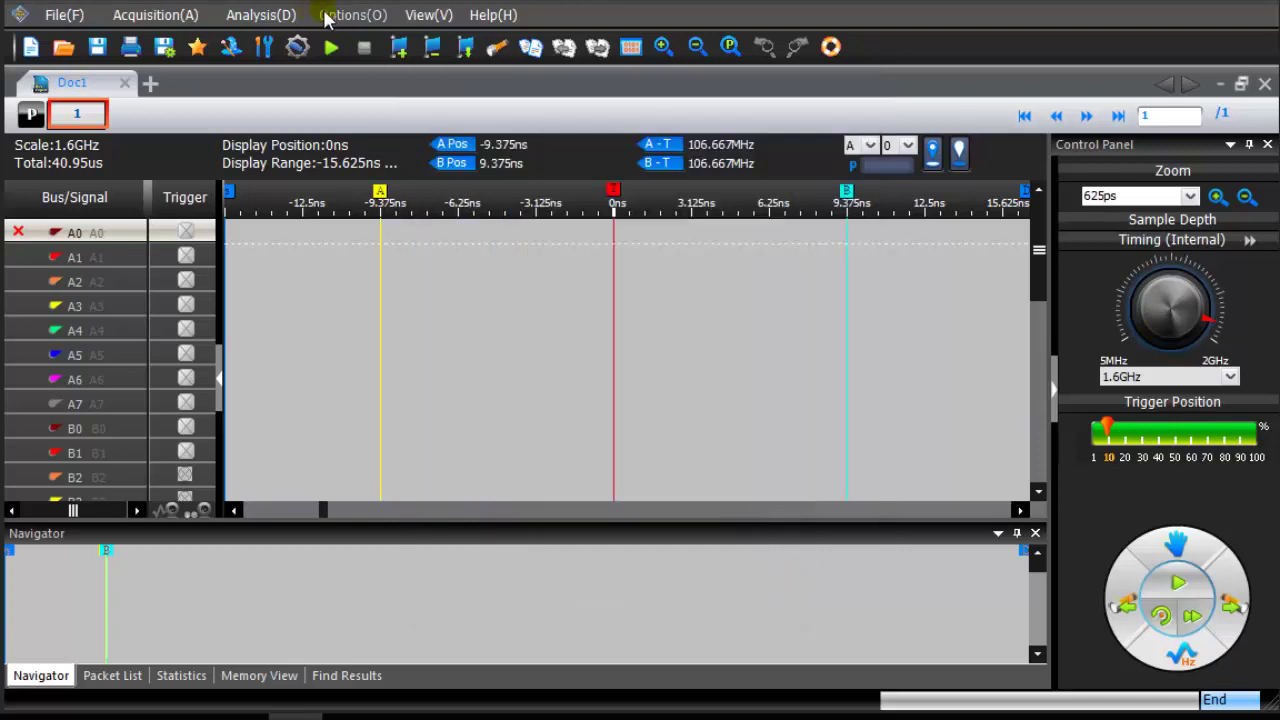
Step: Set eMMC 5.1 PA Mode to 64M Byte sample depth on C:\ with Read Data and Write Data checked
left_click(342, 18)
left_click(375, 64)
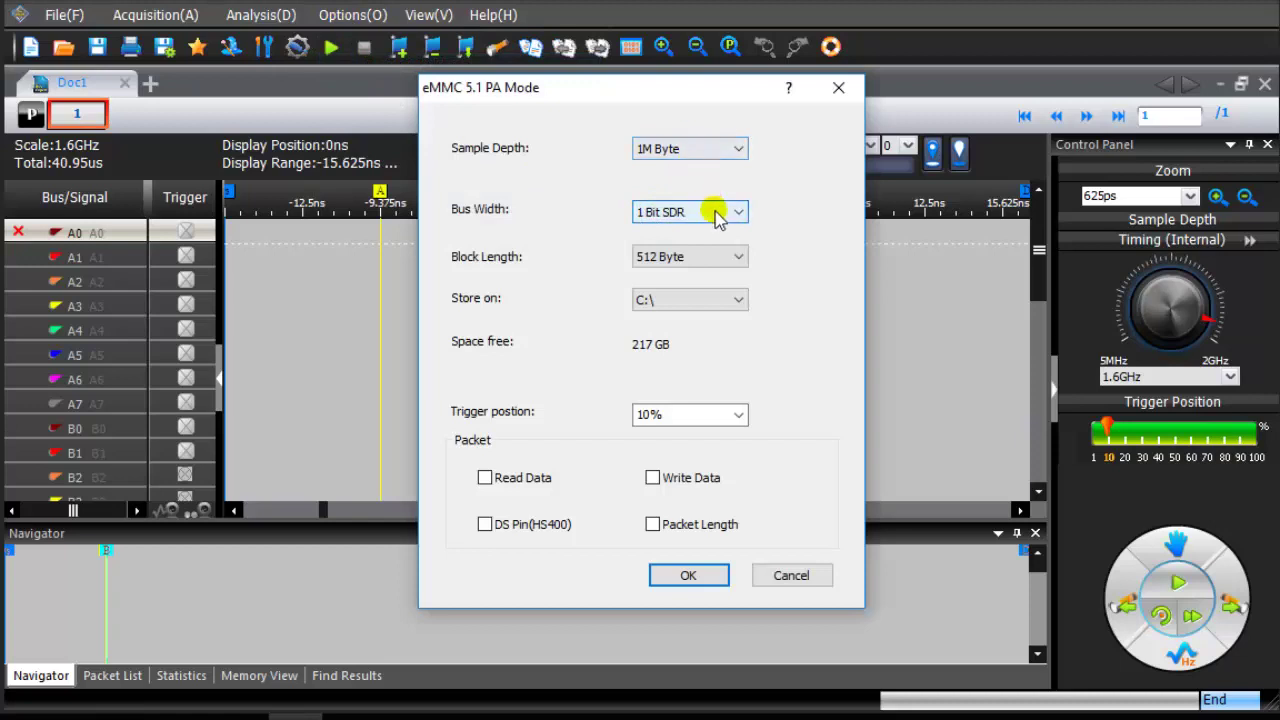
left_click(727, 150)
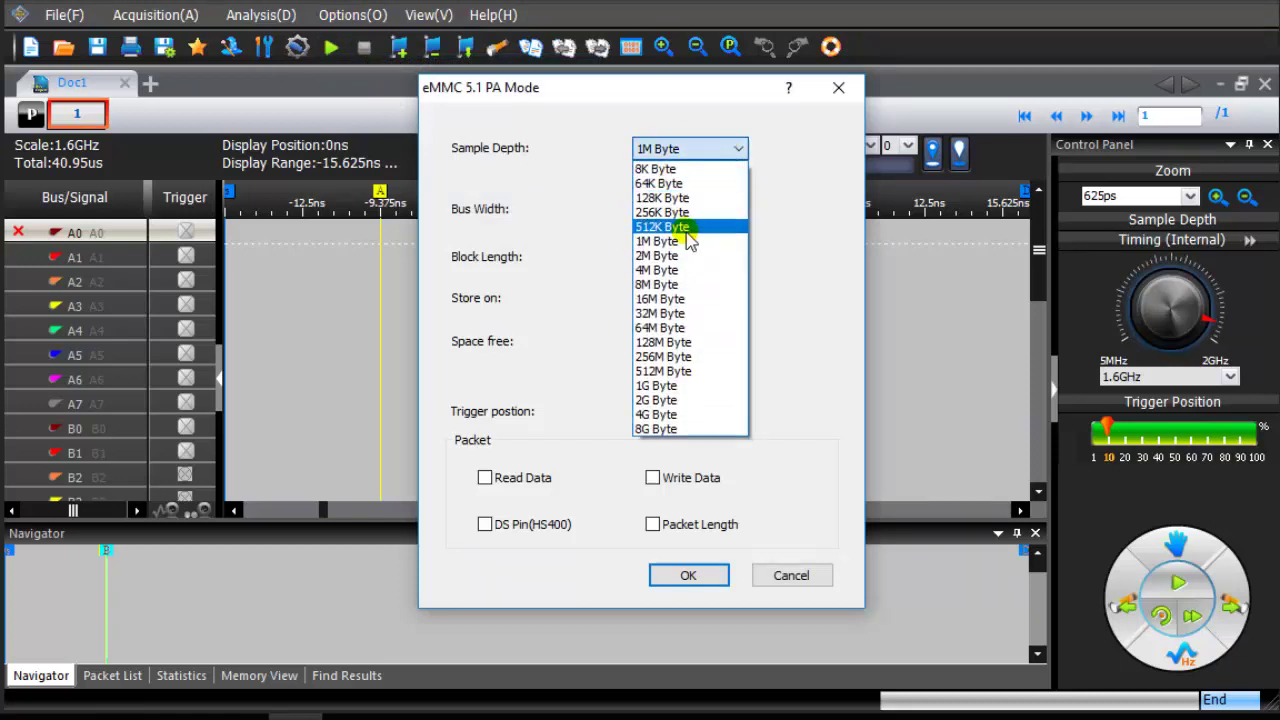
left_click(660, 328)
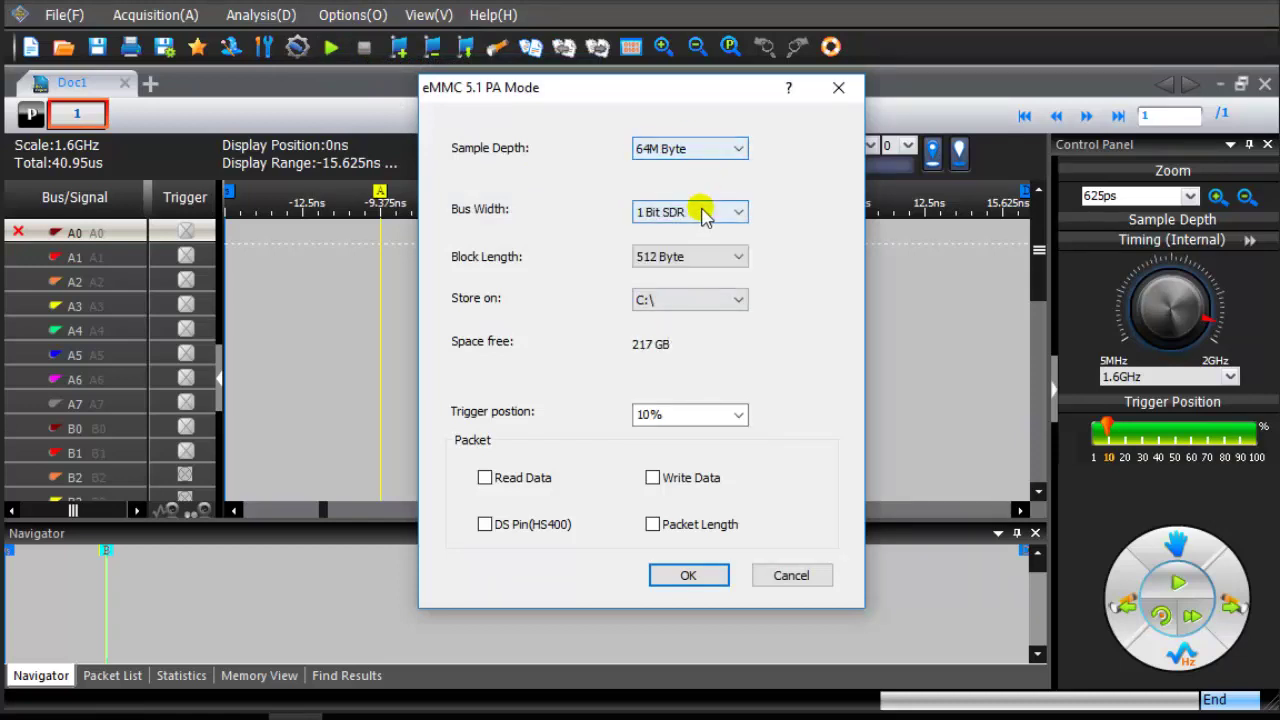
left_click(695, 300)
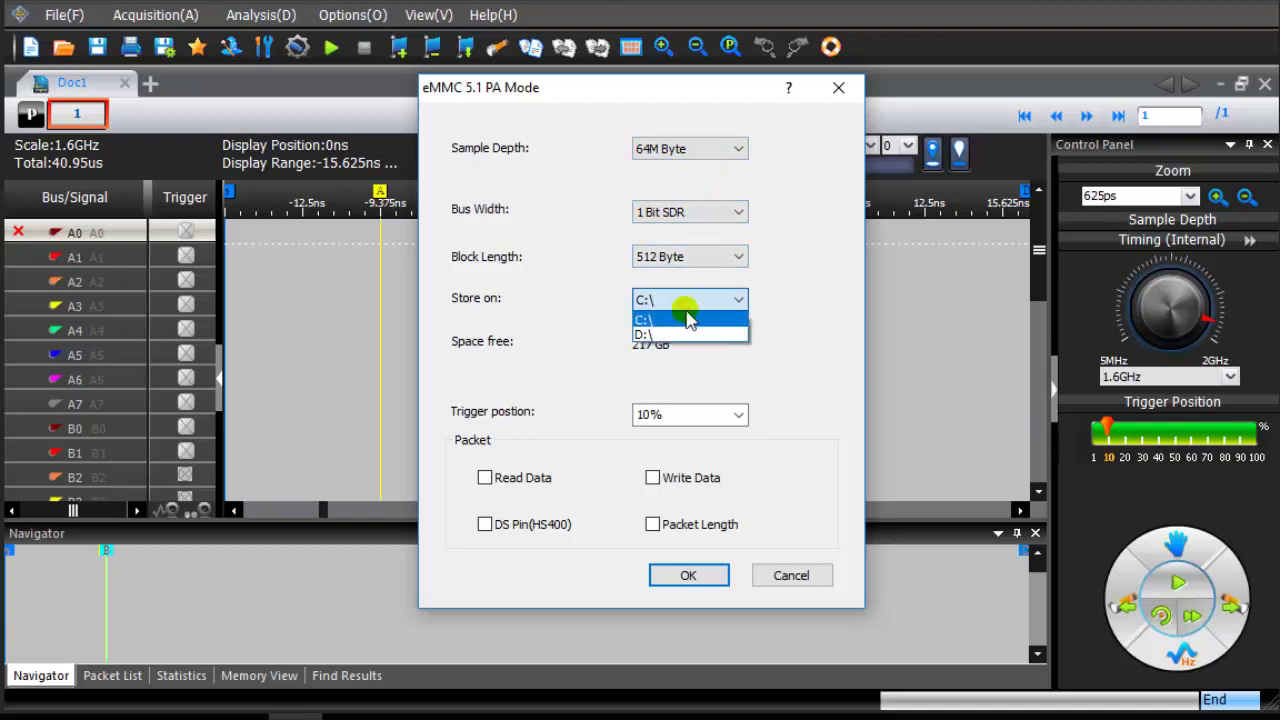
left_click(688, 318)
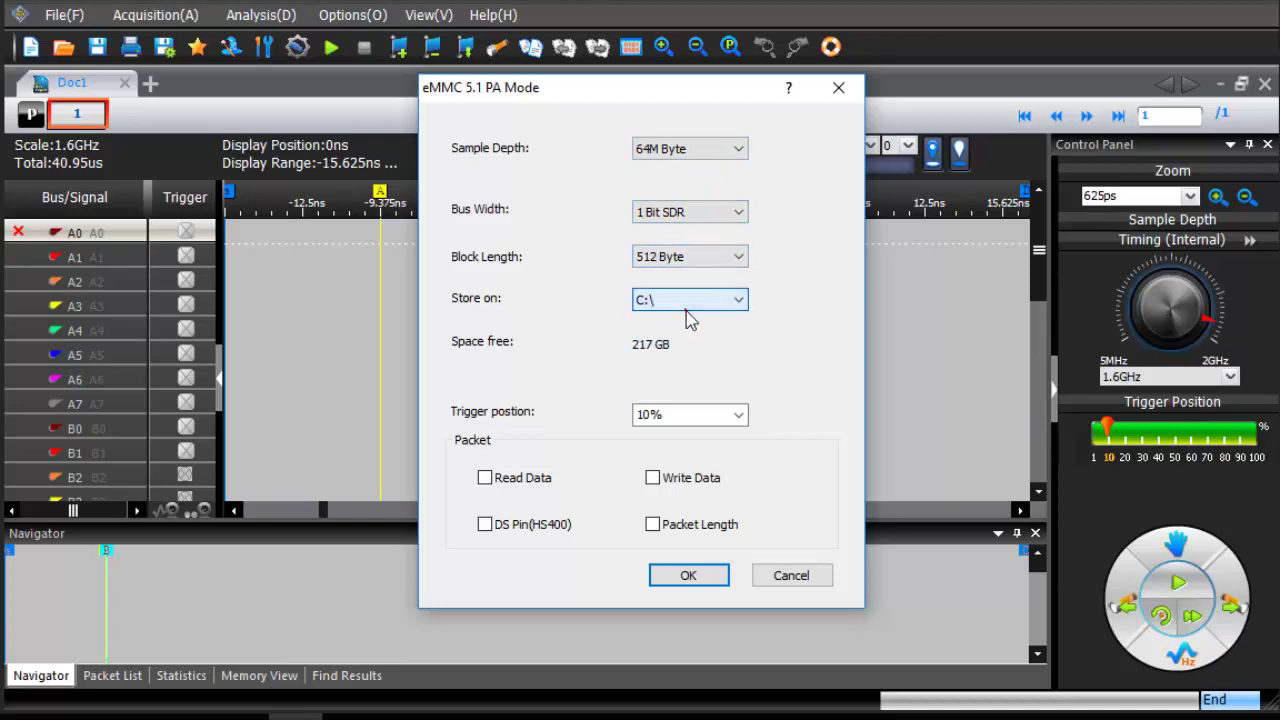
left_click(503, 479)
left_click(698, 478)
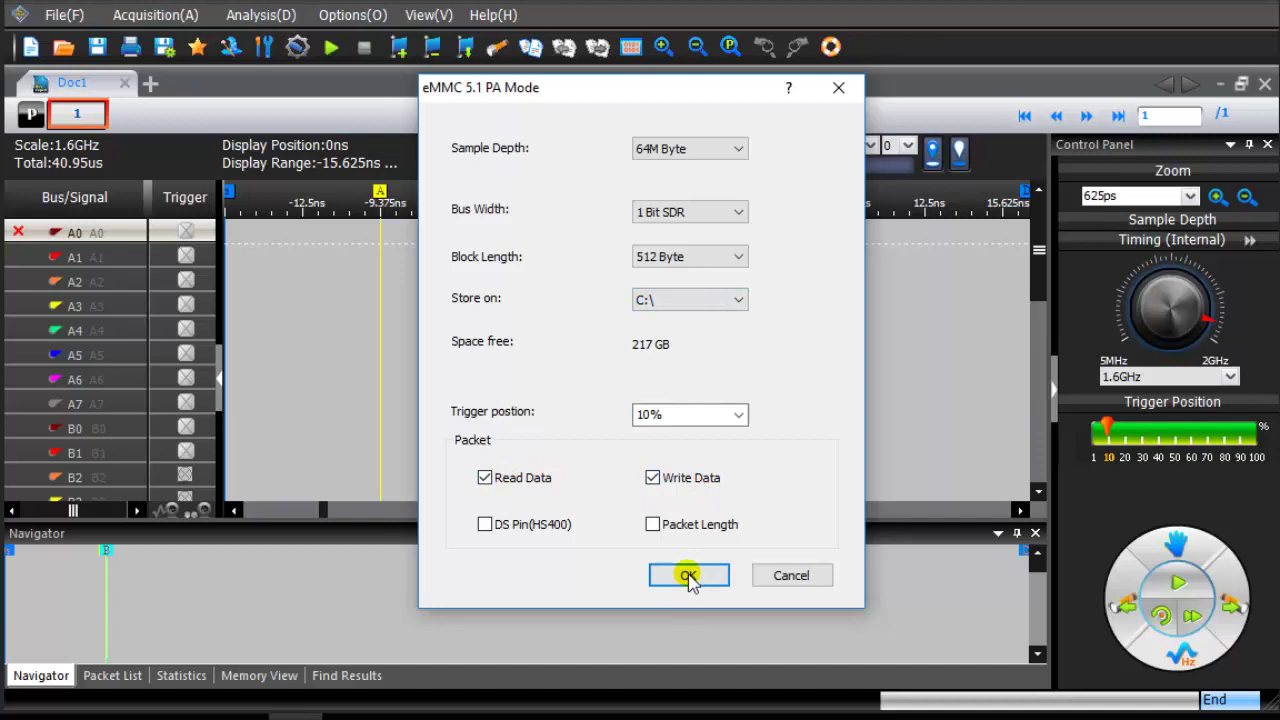
Step: Confirm the PA Mode settings, accept the default I/O Delay values, and run a capture of 11202 packets
left_click(689, 576)
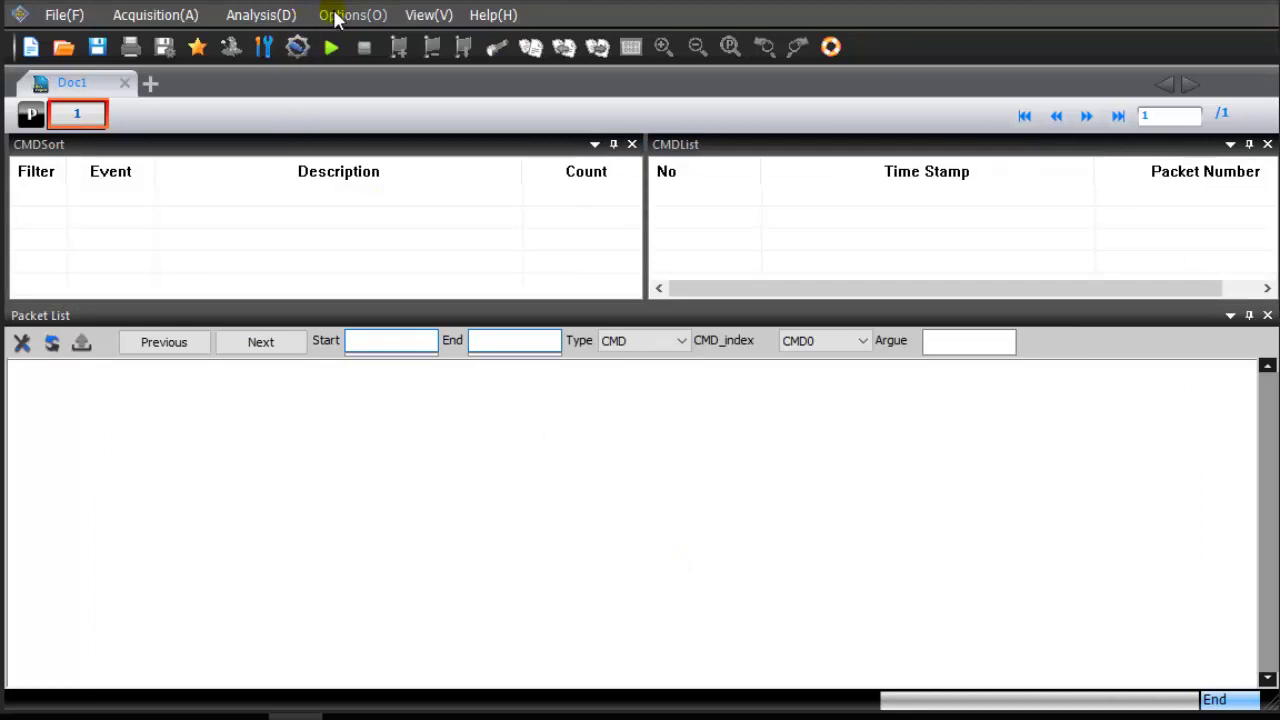
left_click(337, 17)
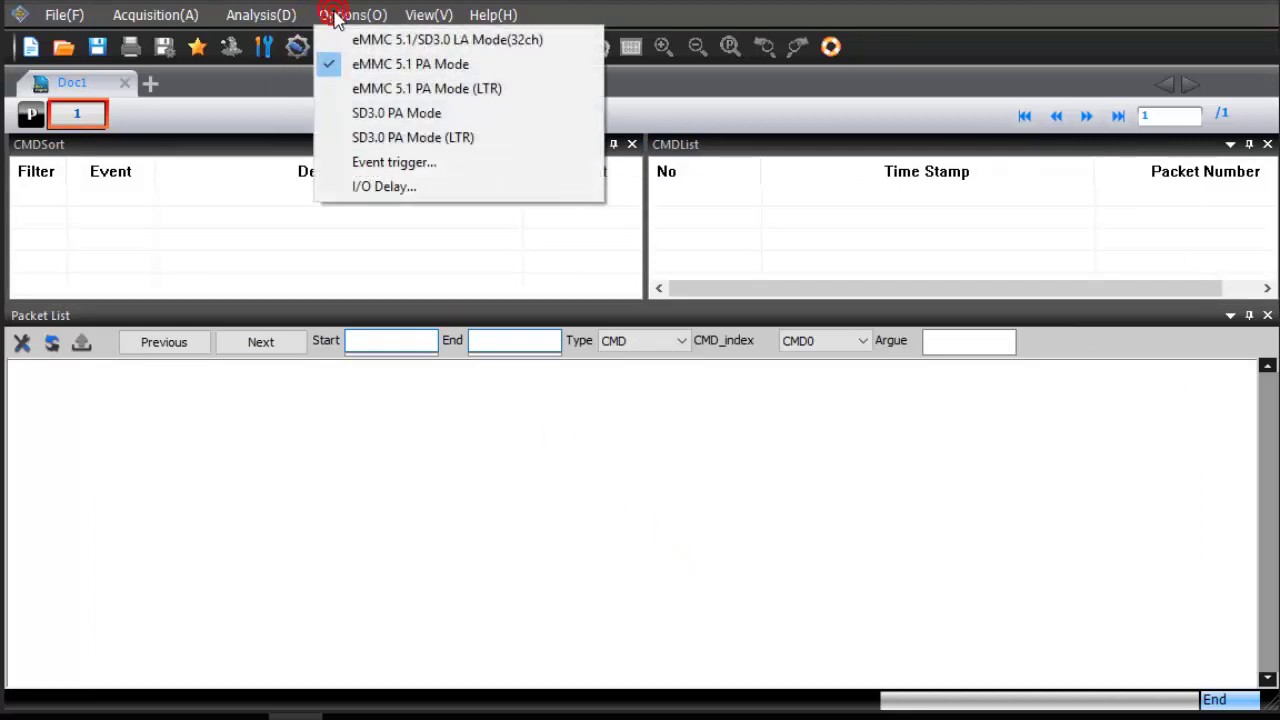
left_click(373, 191)
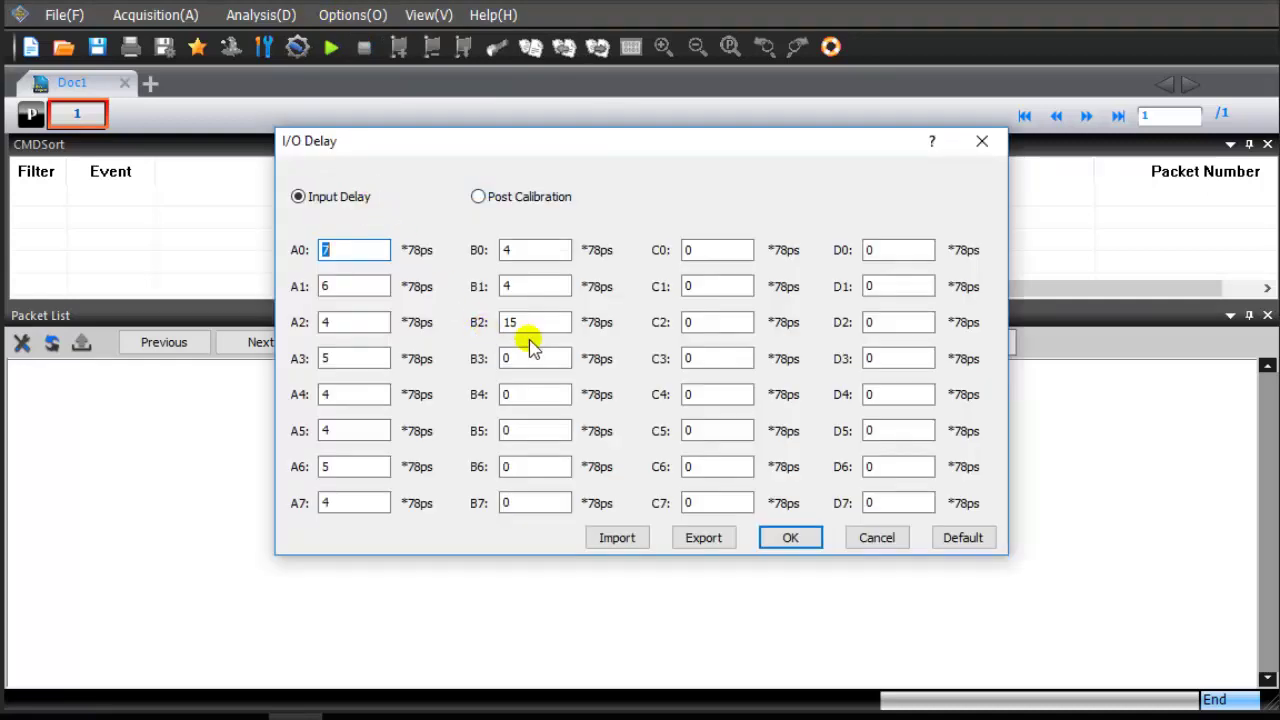
left_click(782, 537)
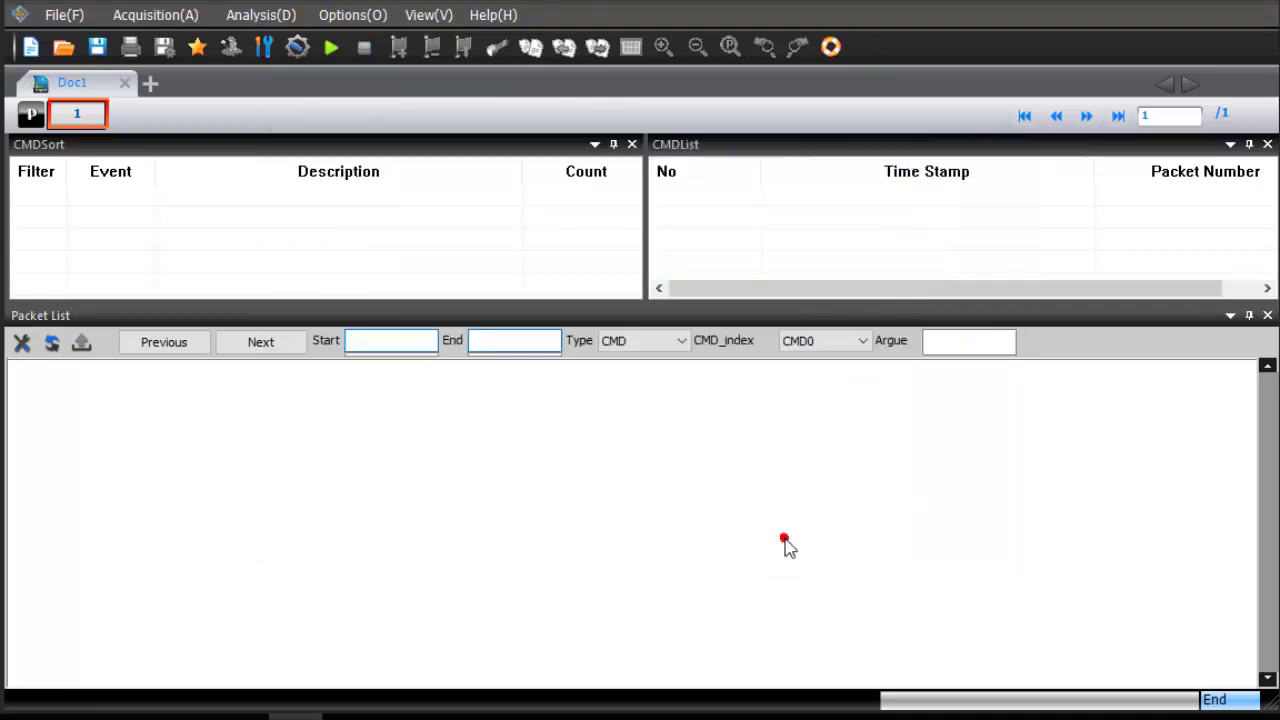
left_click(330, 47)
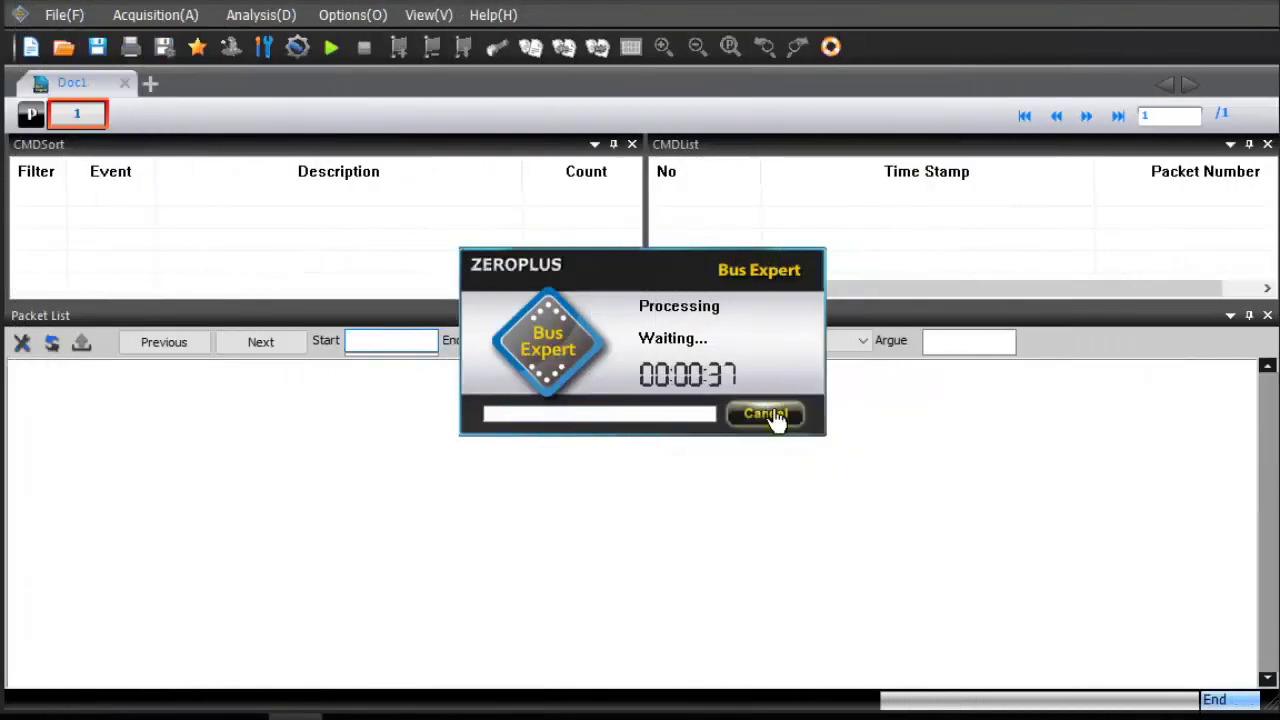
left_click(777, 419)
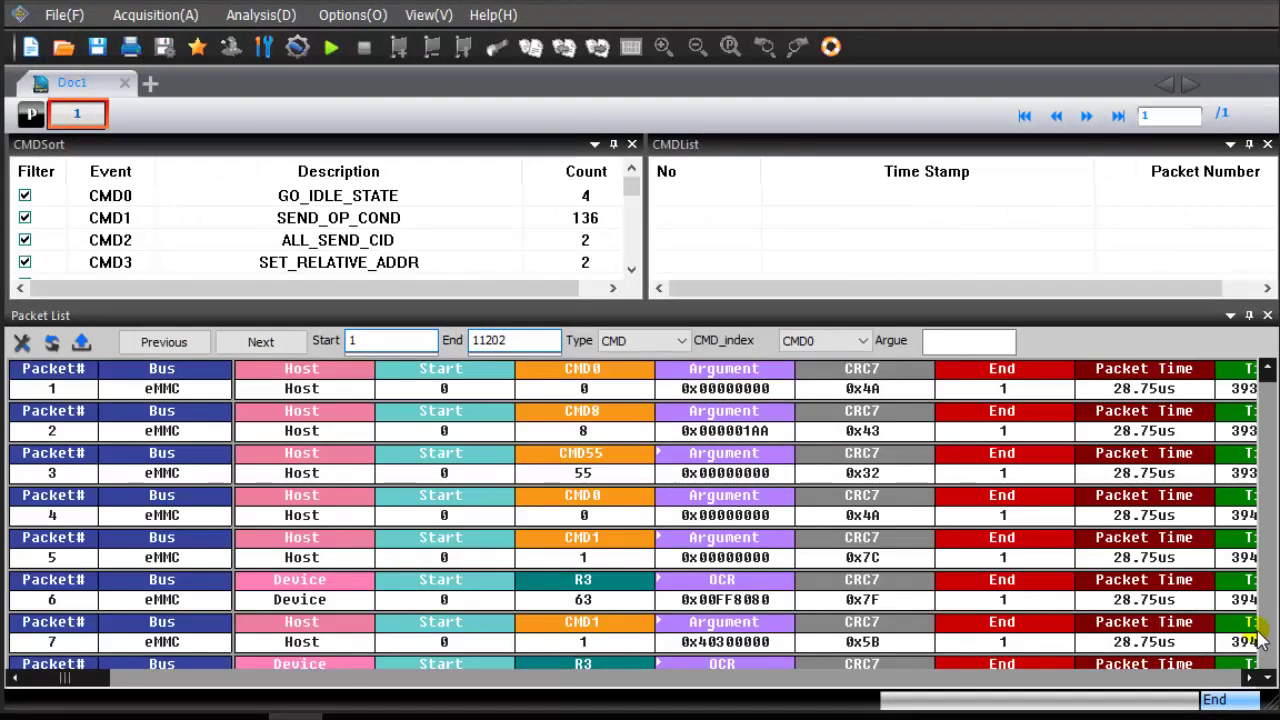
Step: Scroll the Packet List and drag the splitter down to enlarge the command summary panels
scroll(1272, 630, "down", 3)
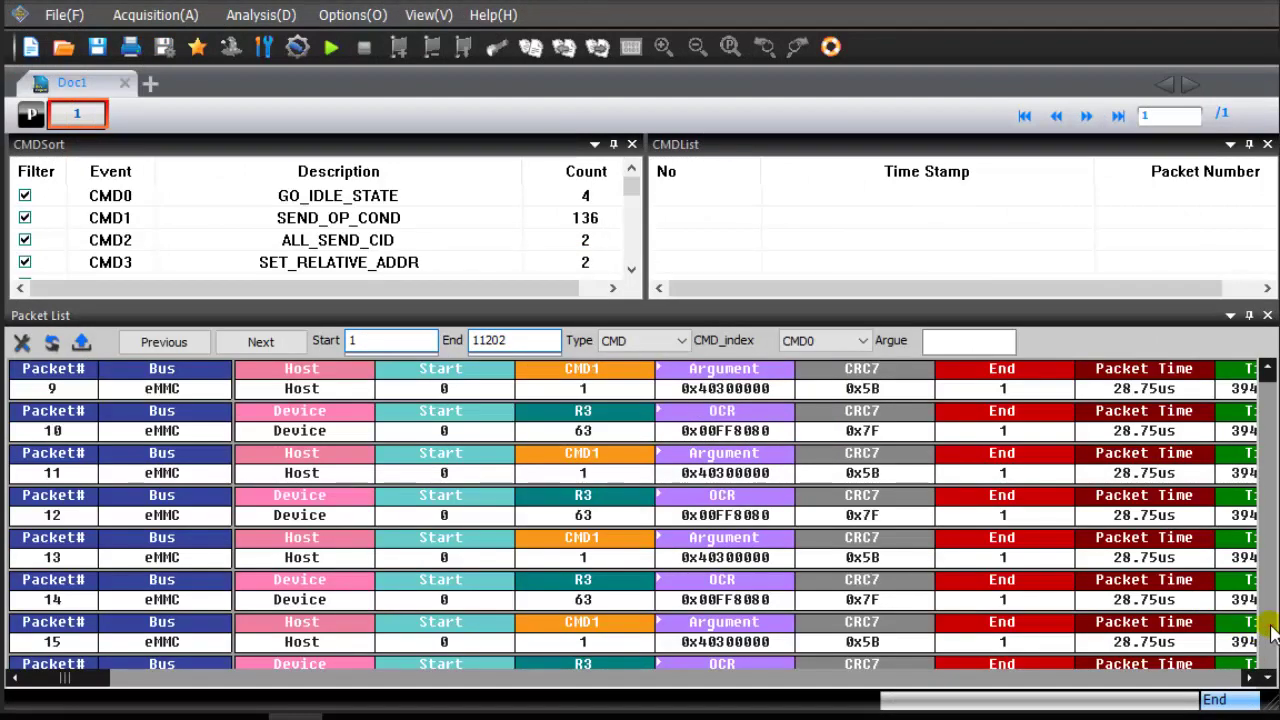
left_click(1268, 627)
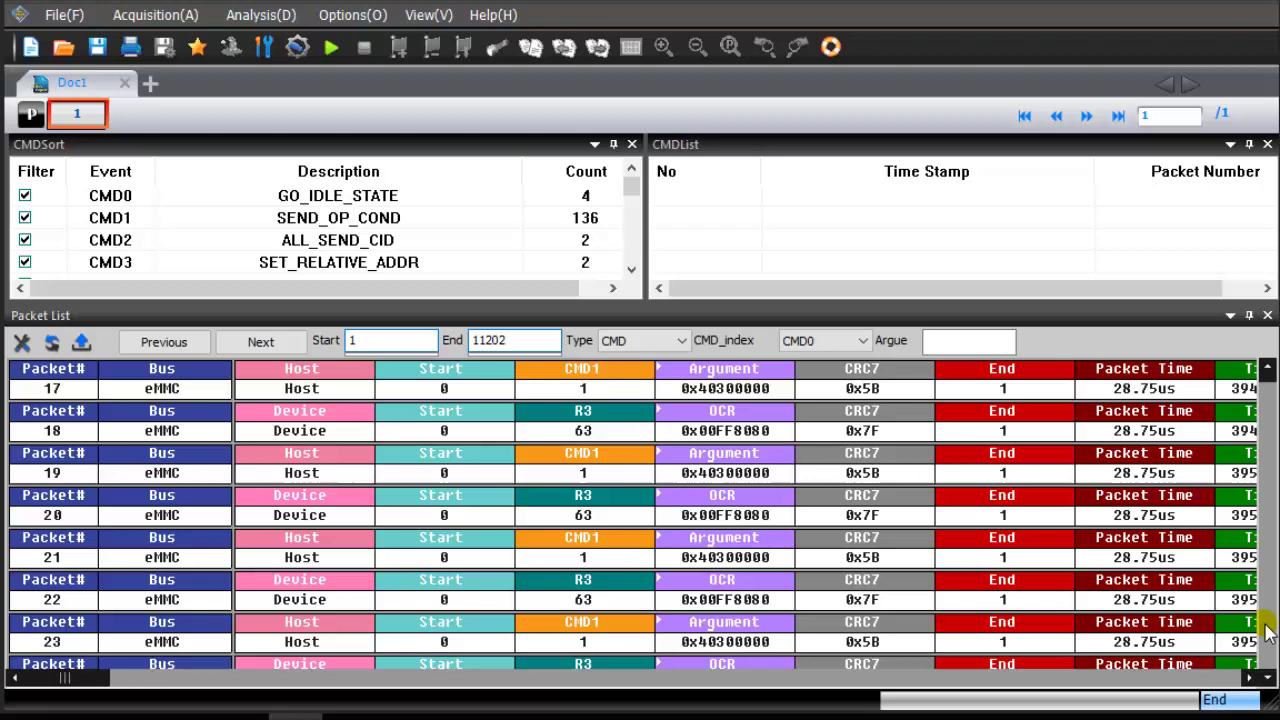
left_click(1267, 627)
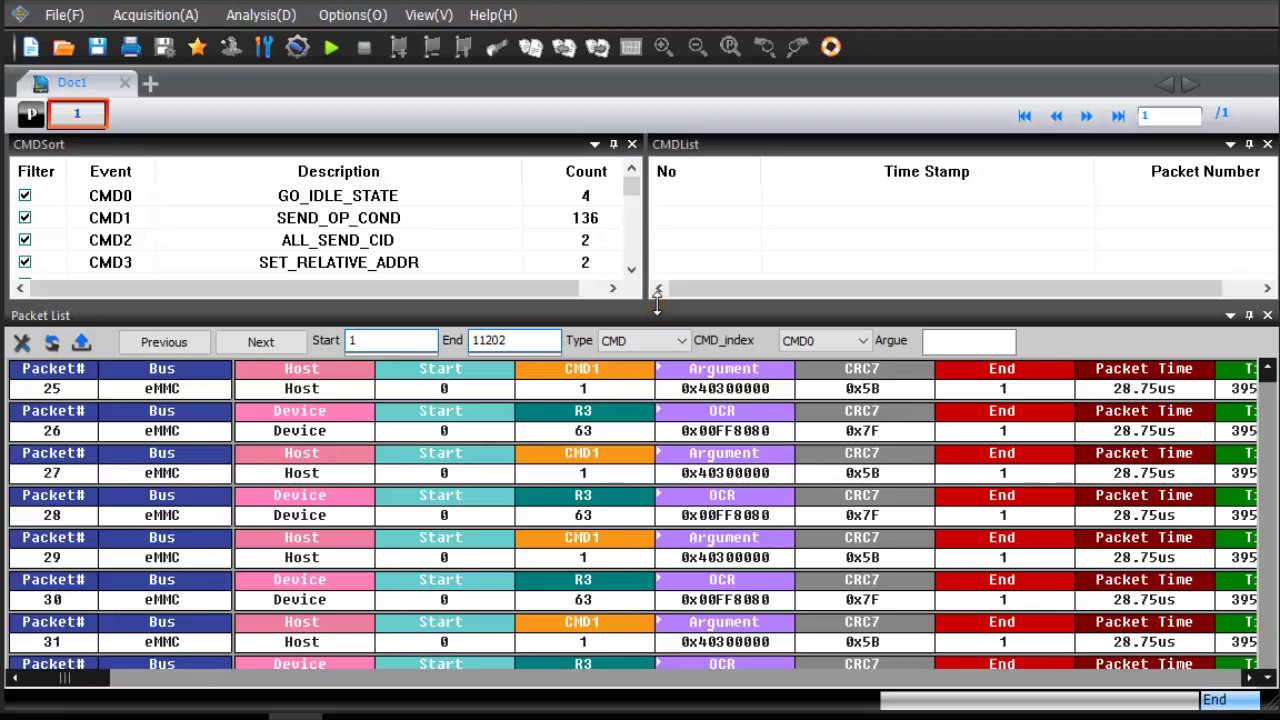
left_click_drag(657, 300, 633, 427)
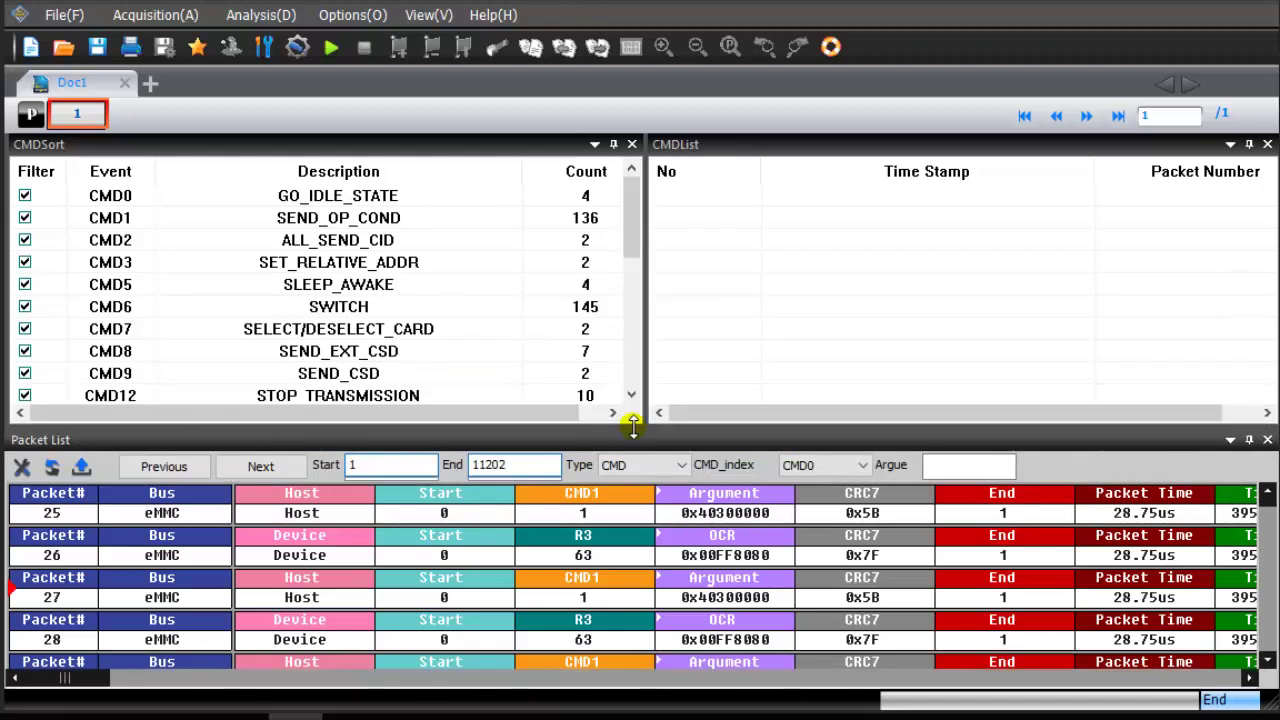
Step: List the CMD0 GO_IDLE_STATE occurrences (packets 1, 4, 288, 300) and jump to the first
left_click(378, 198)
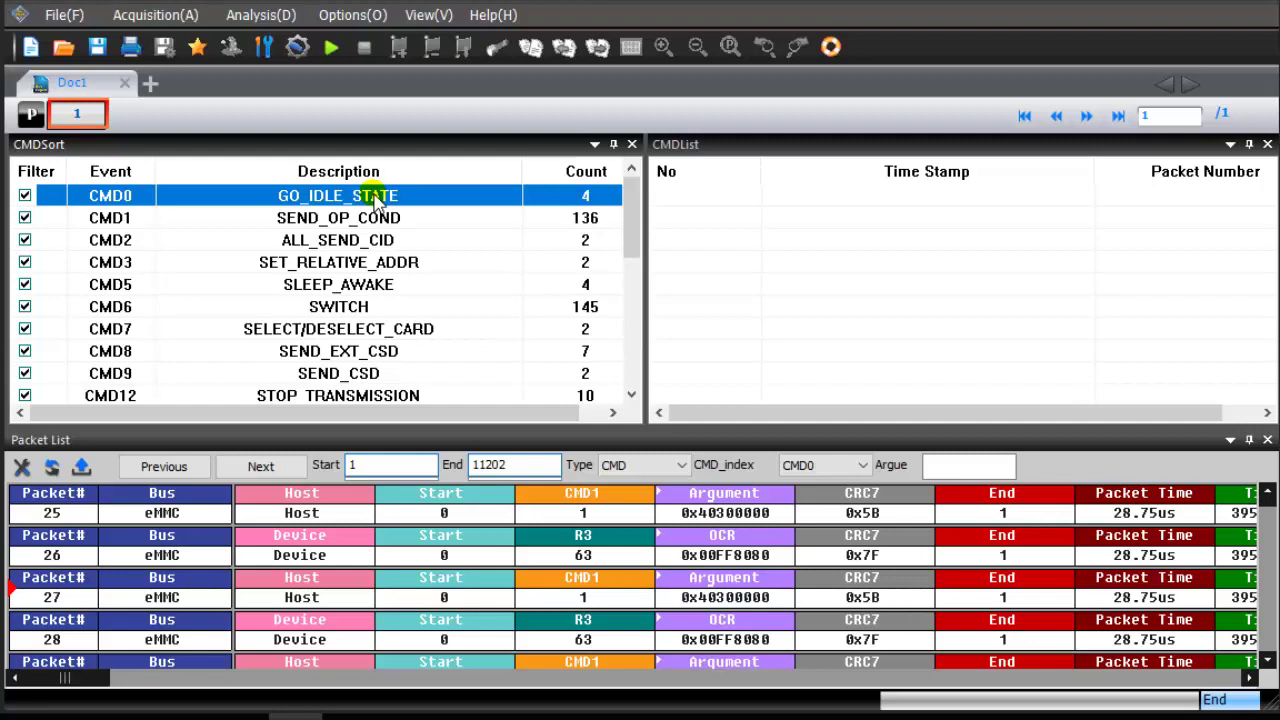
double_click(375, 197)
left_click(824, 198)
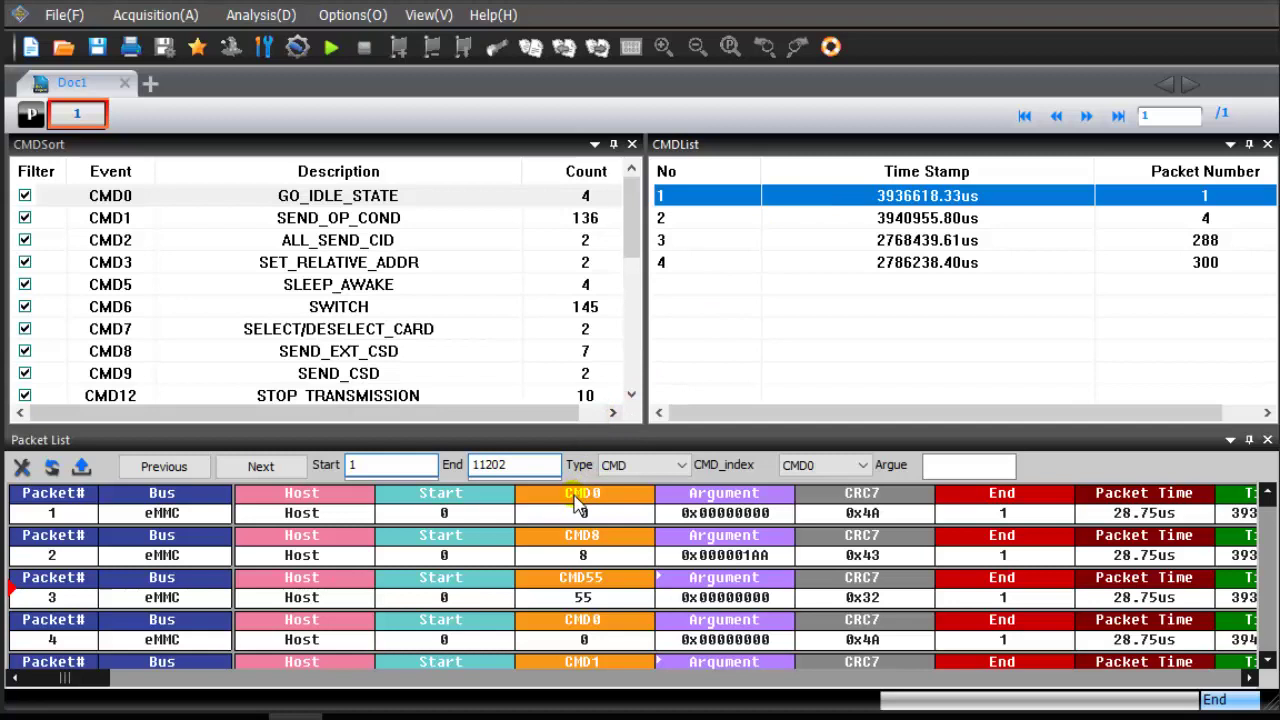
left_click(721, 494)
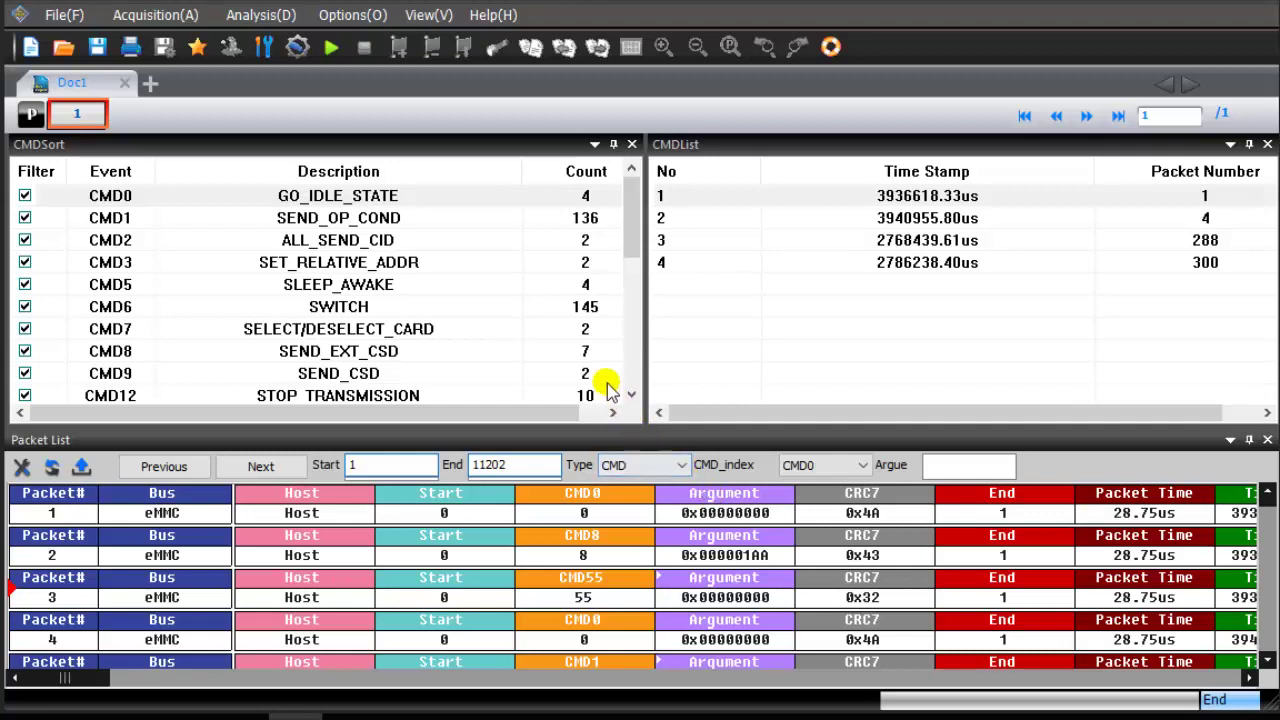
Step: List the CMD9 SEND_CSD occurrences, jump to packet 255, and break down packet 256's CSD register
left_click(412, 358)
left_click(388, 375)
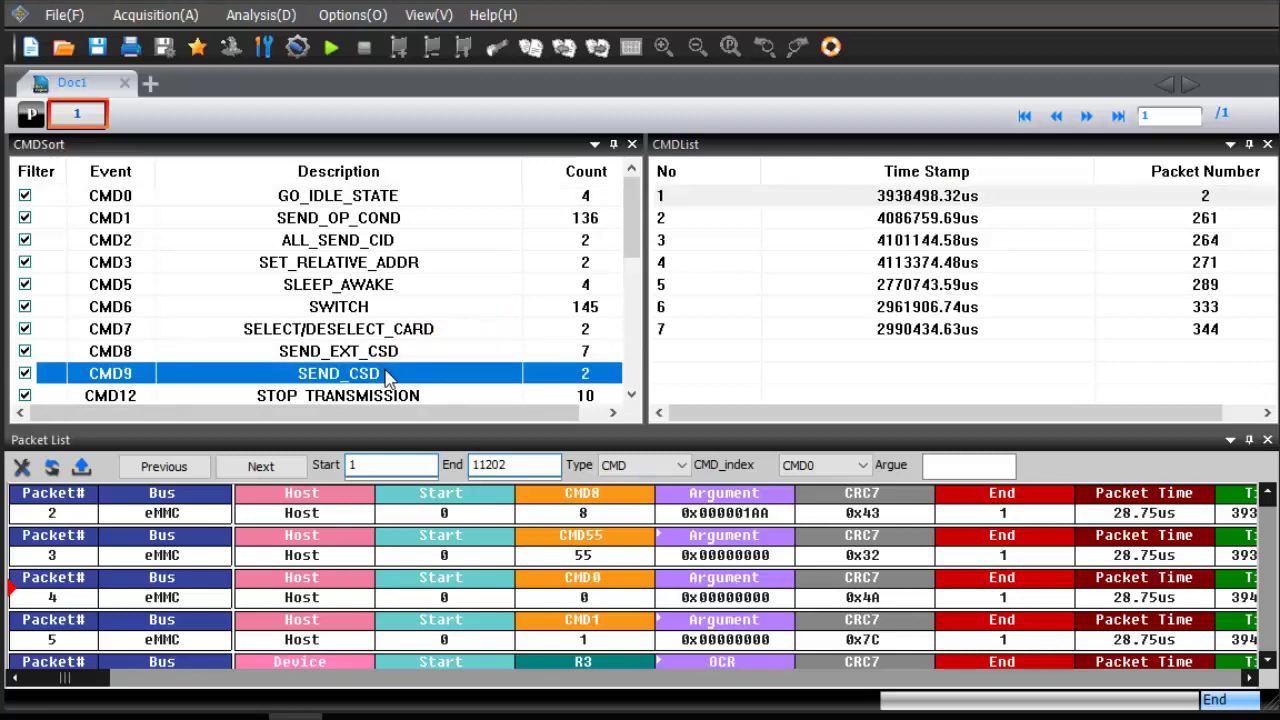
left_click(840, 198)
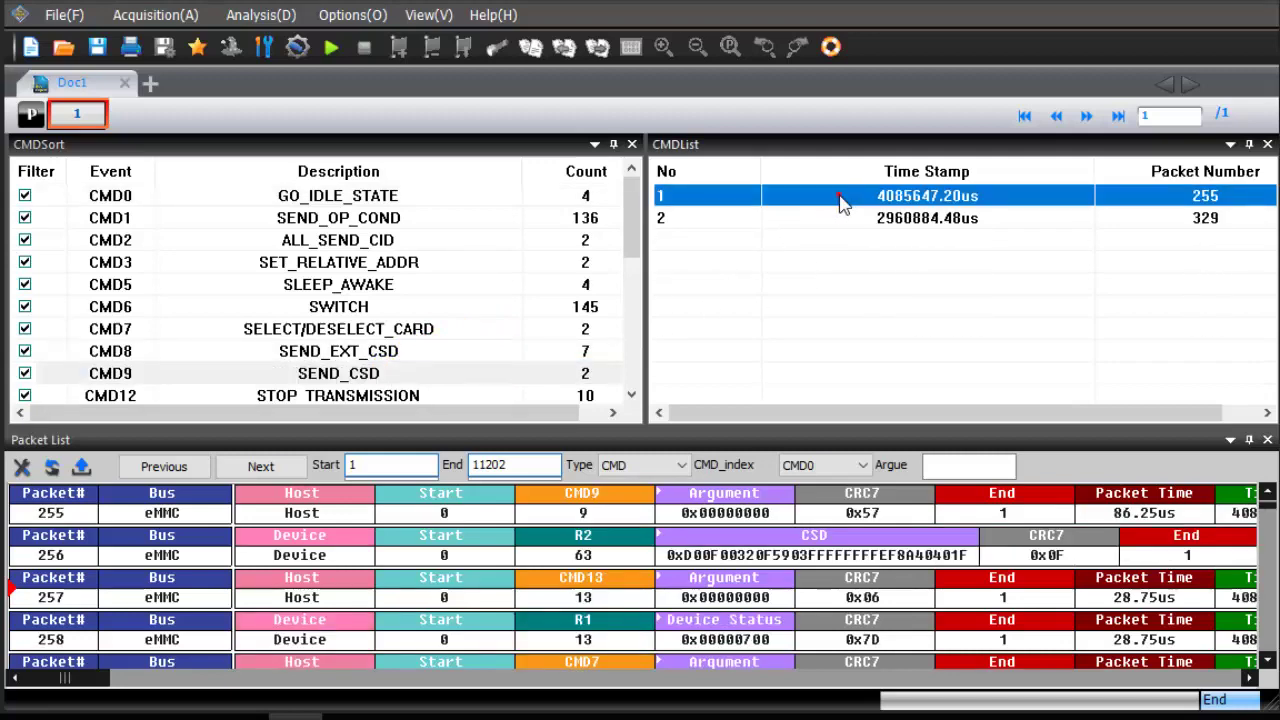
left_click(710, 537)
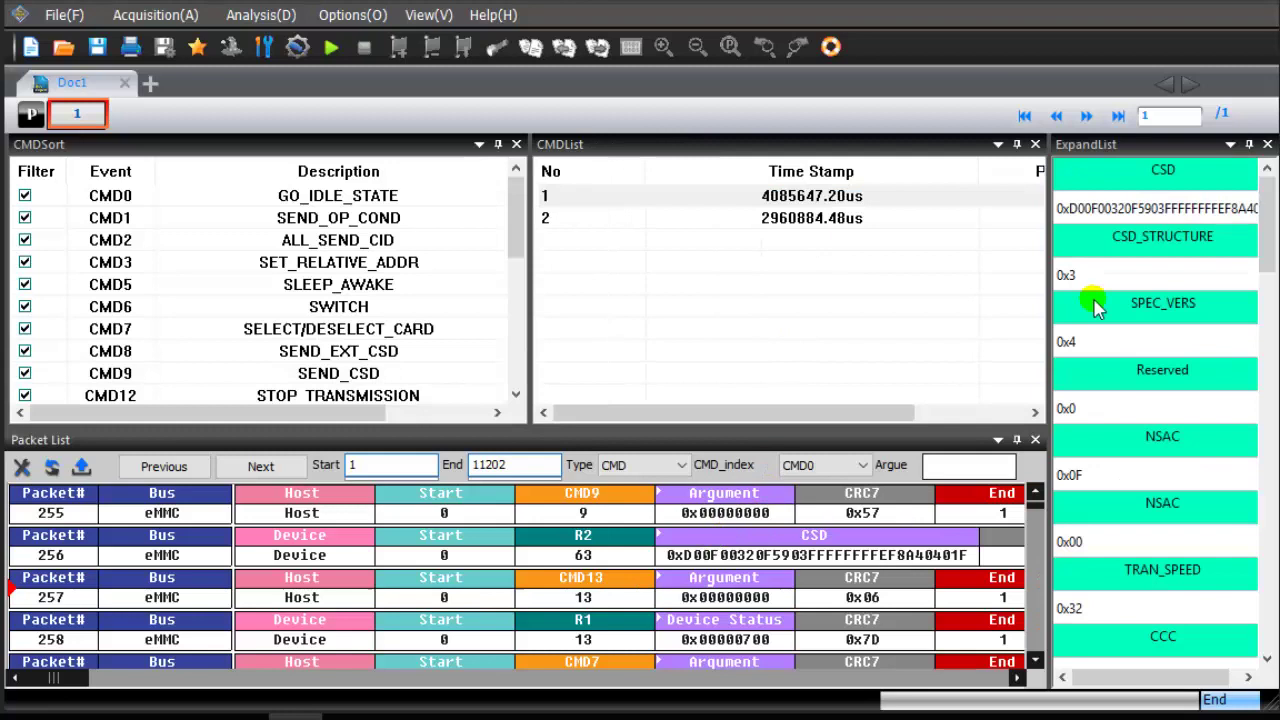
left_click(1267, 625)
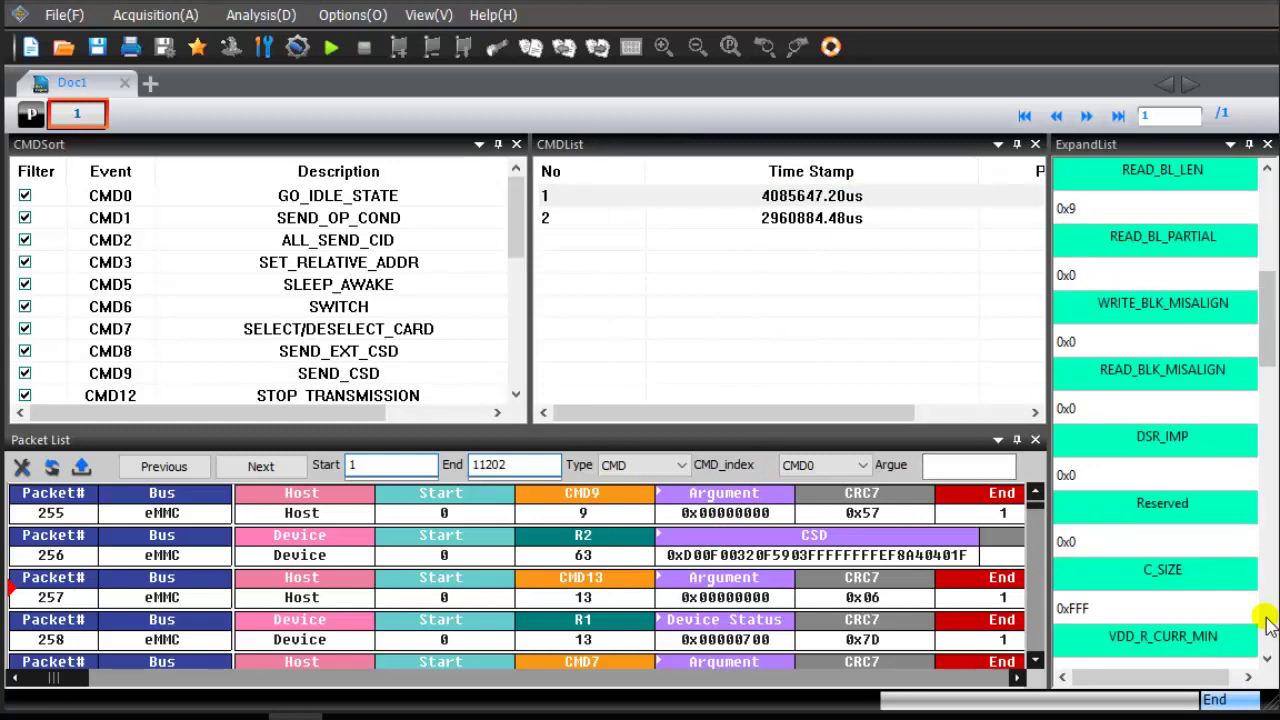
left_click(1267, 625)
left_click(1267, 625)
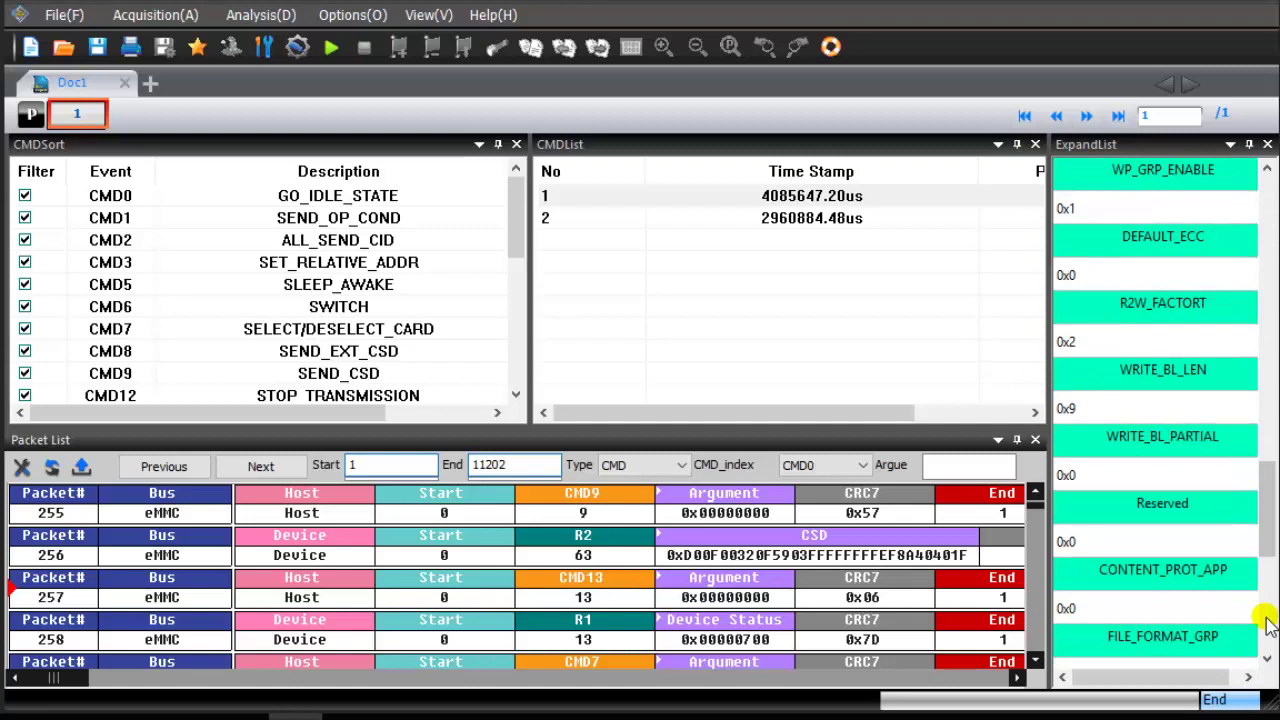
left_click(1267, 625)
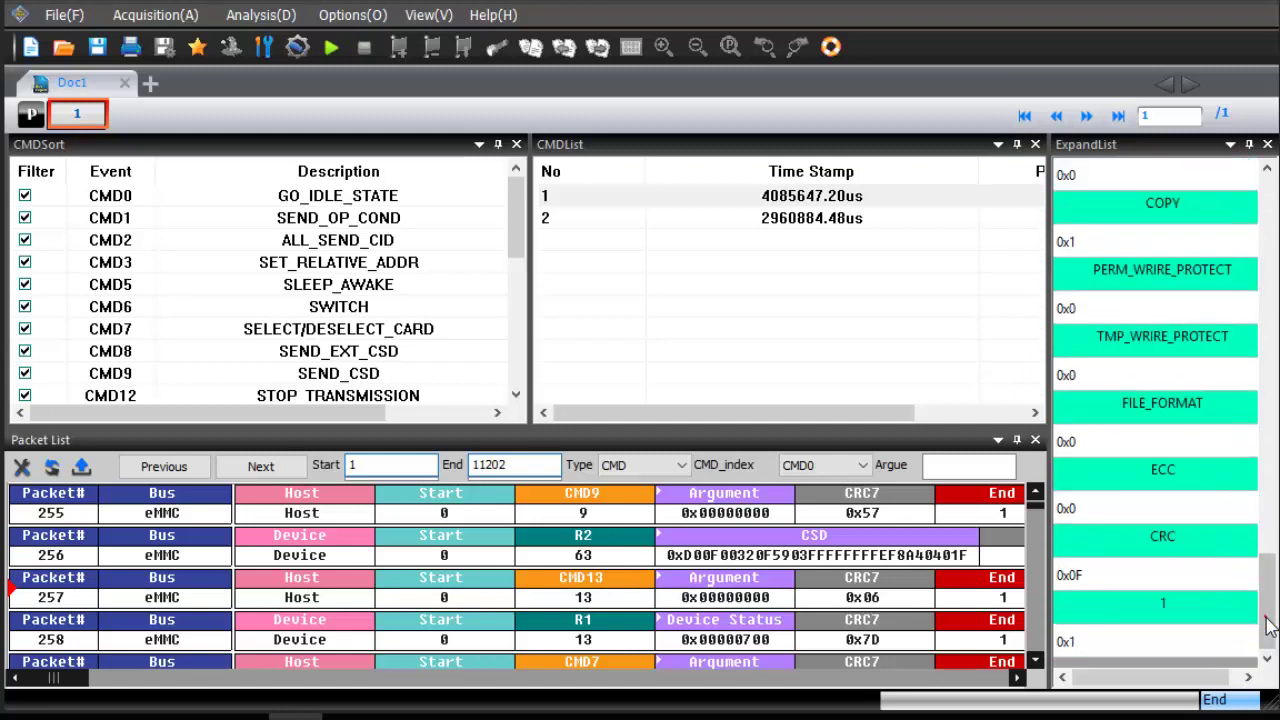
Step: List the CMD2 ALL_SEND_CID occurrences, inspect the first one's CID fields, then close the breakdown panel
left_click(350, 248)
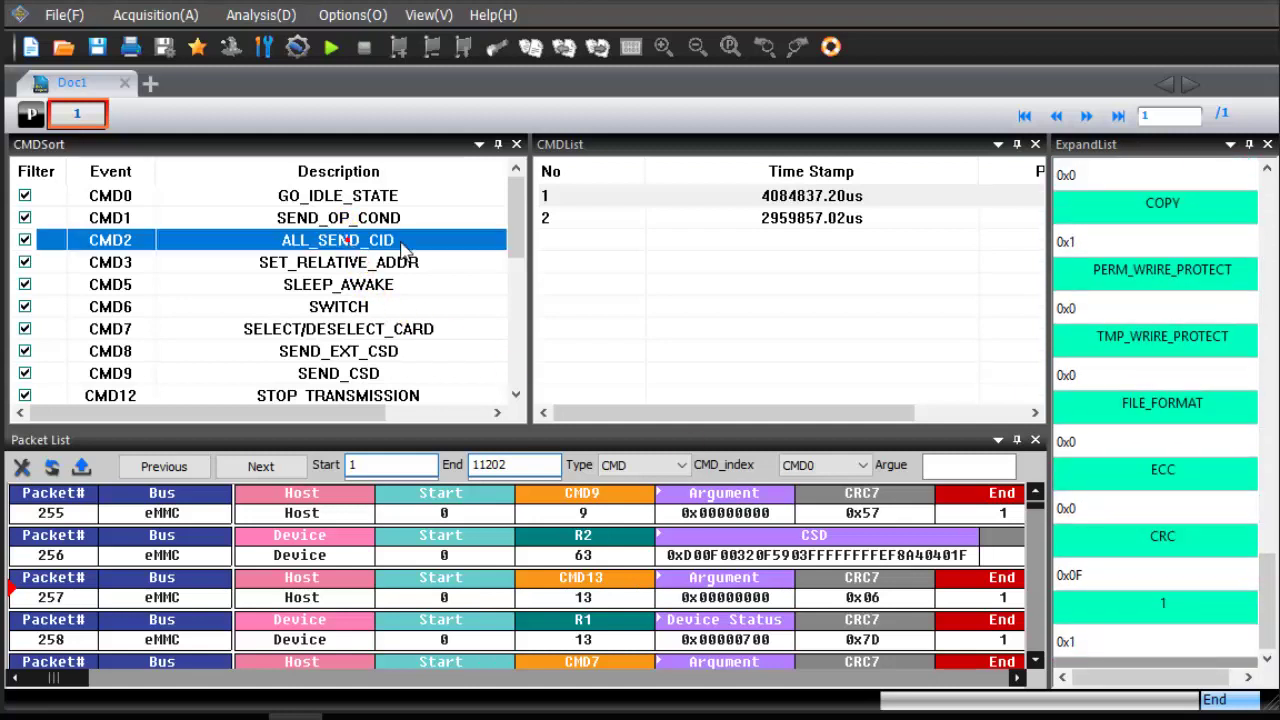
left_click(745, 201)
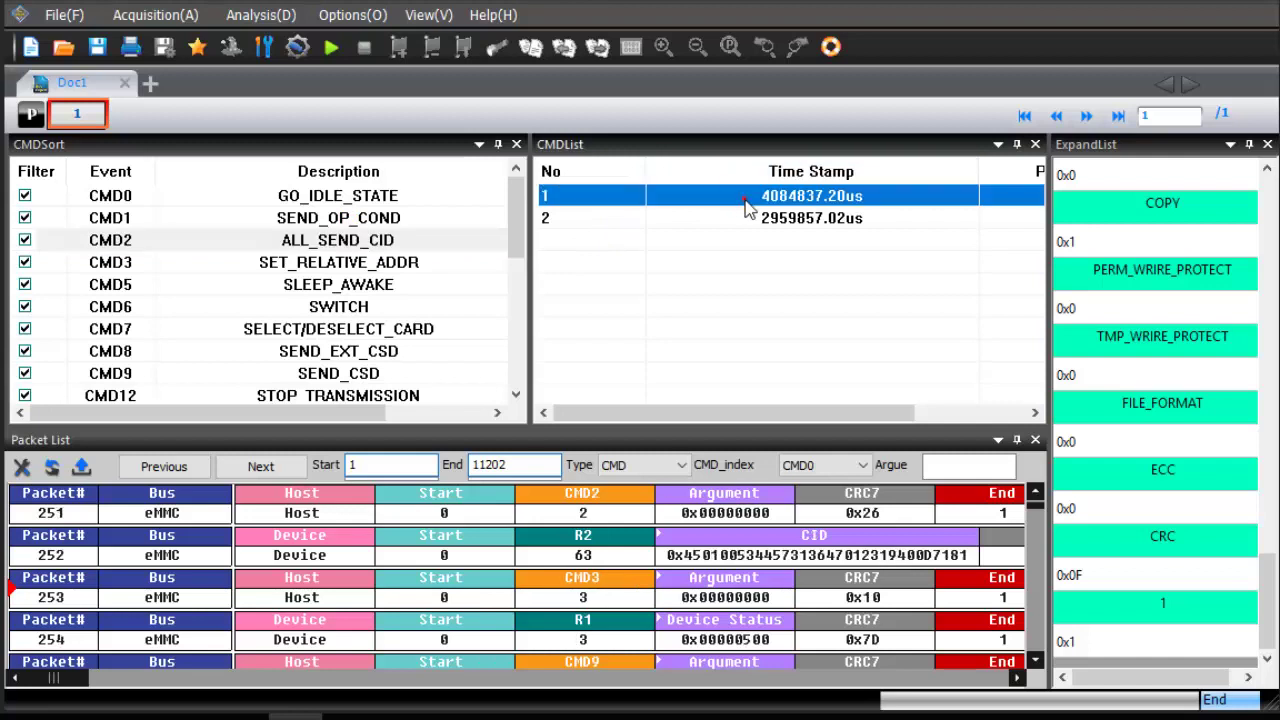
left_click(703, 545)
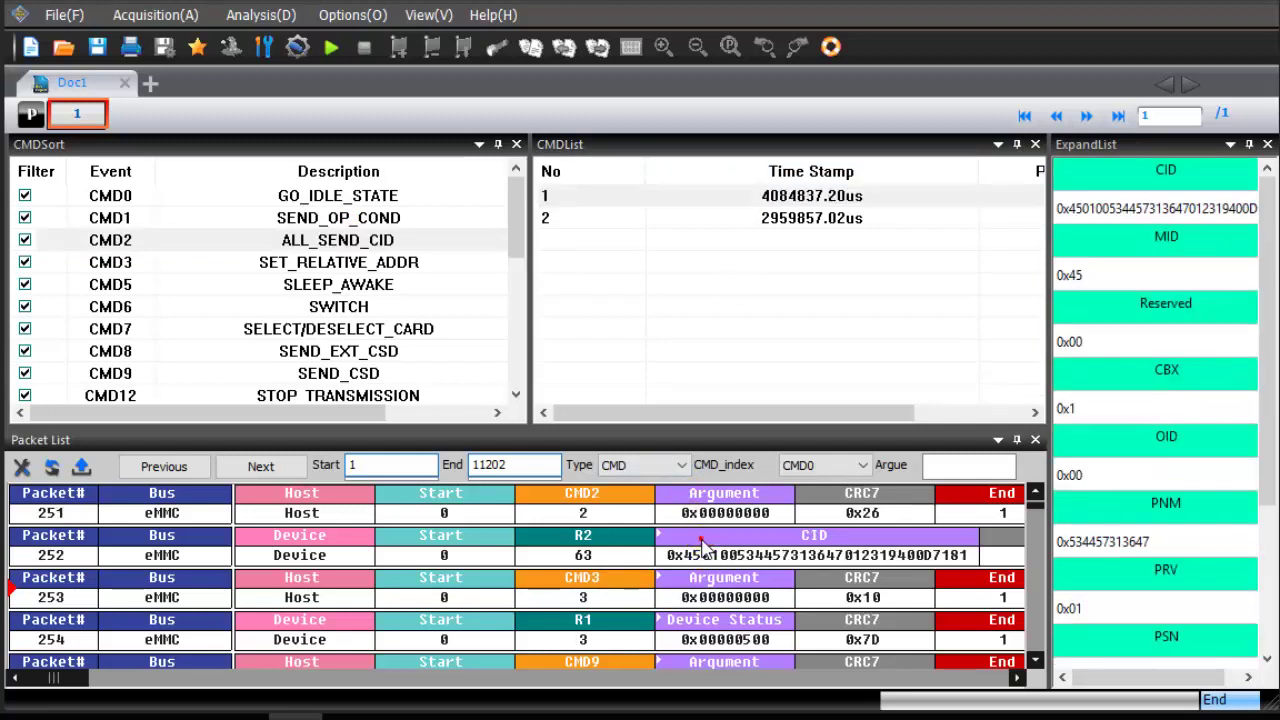
left_click(1267, 608)
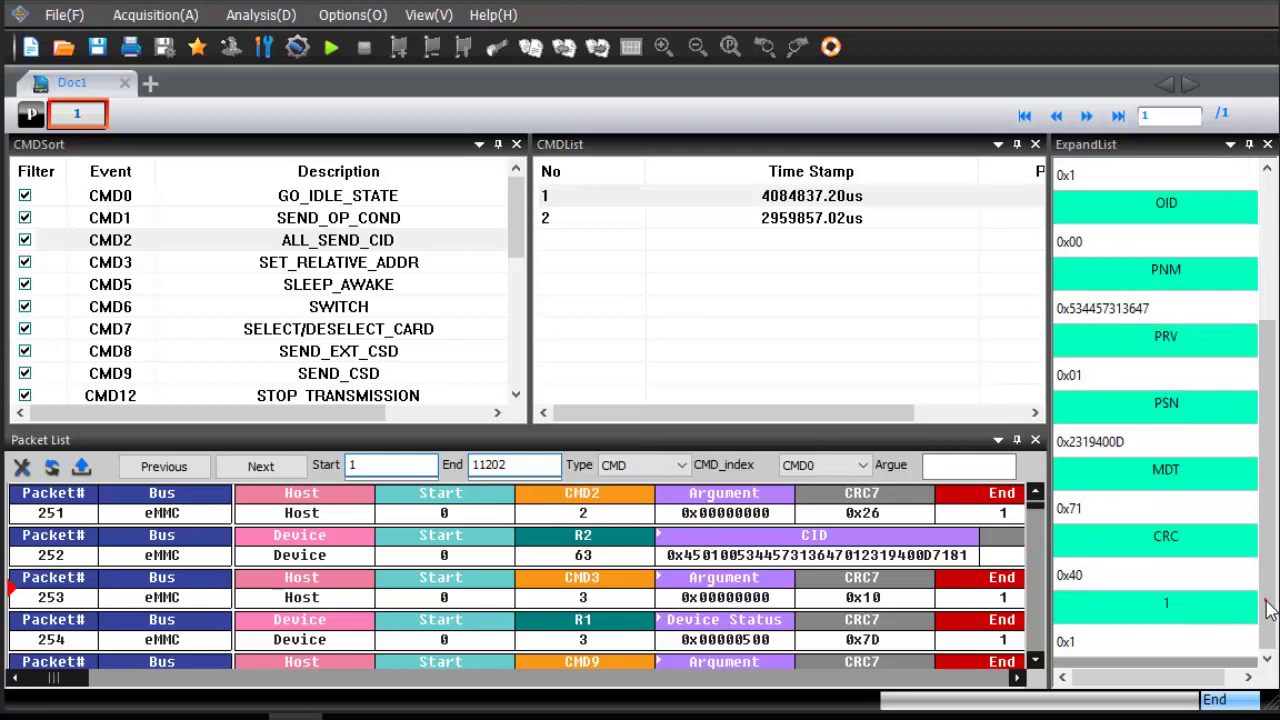
left_click(1267, 145)
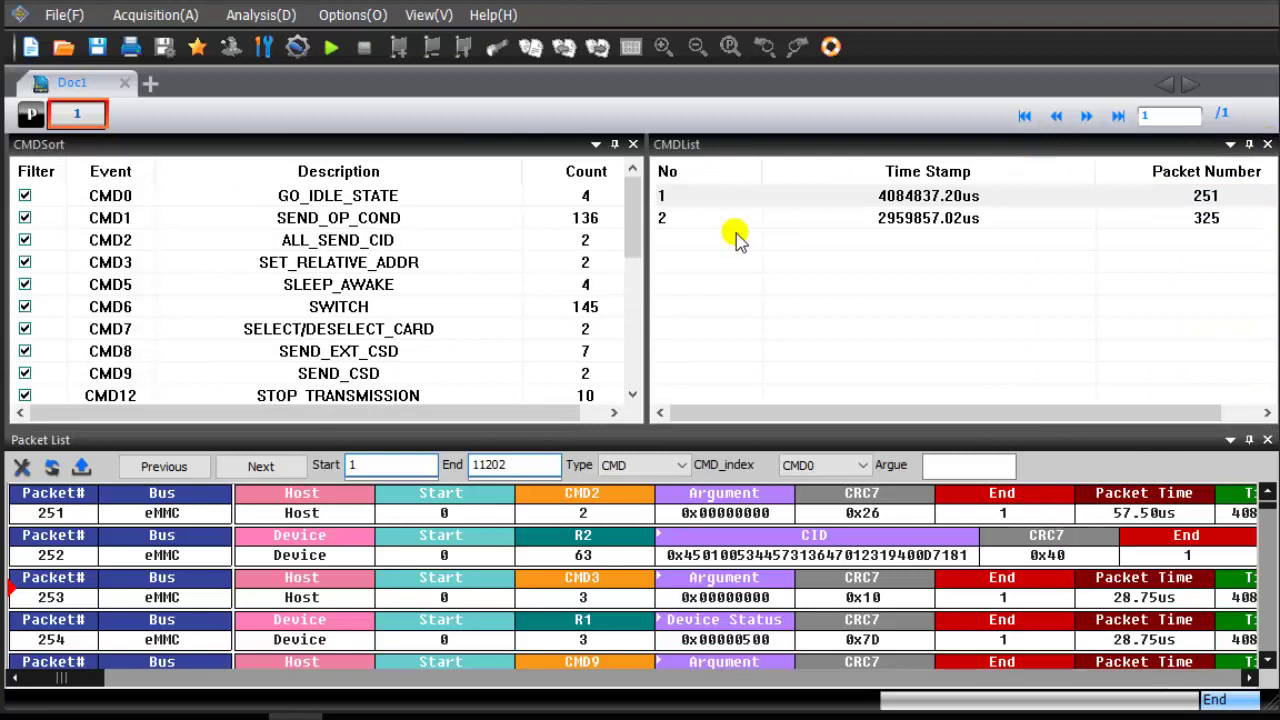
Step: List the SEND_EXT_CSD occurrences, jump to packet 333, and browse the 512-byte EXT_CSD field list
left_click(330, 353)
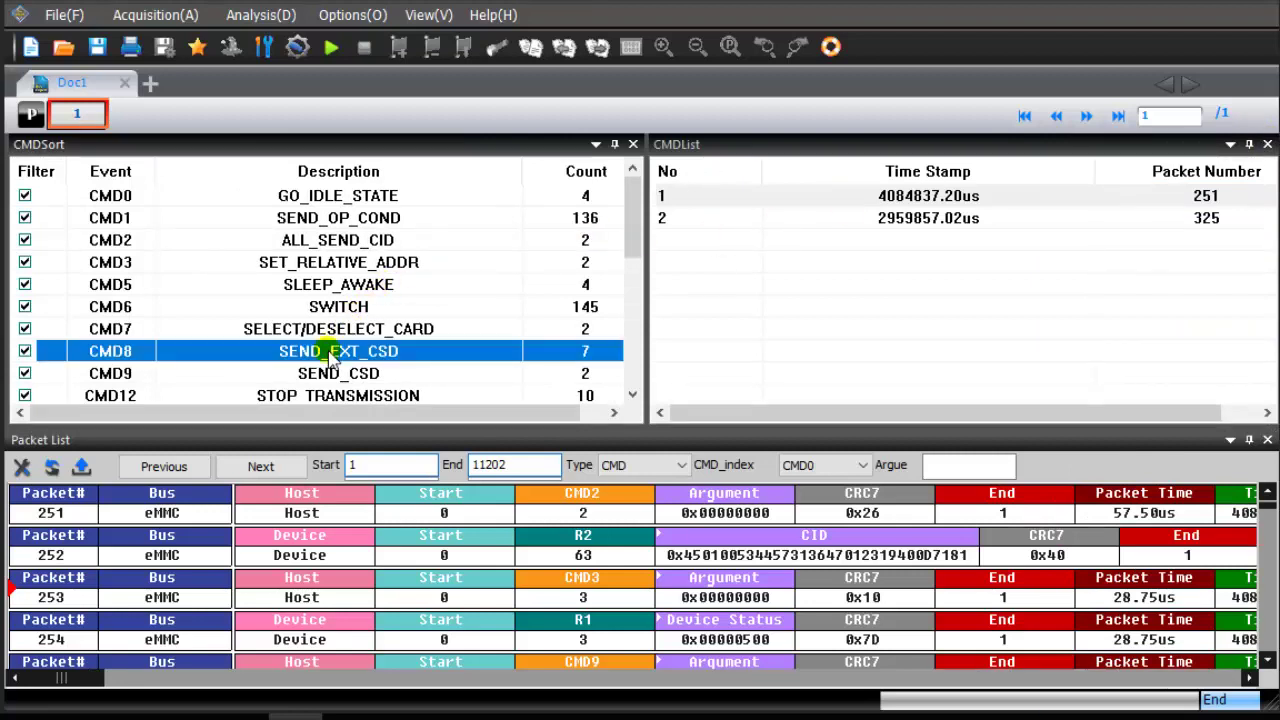
left_click(895, 308)
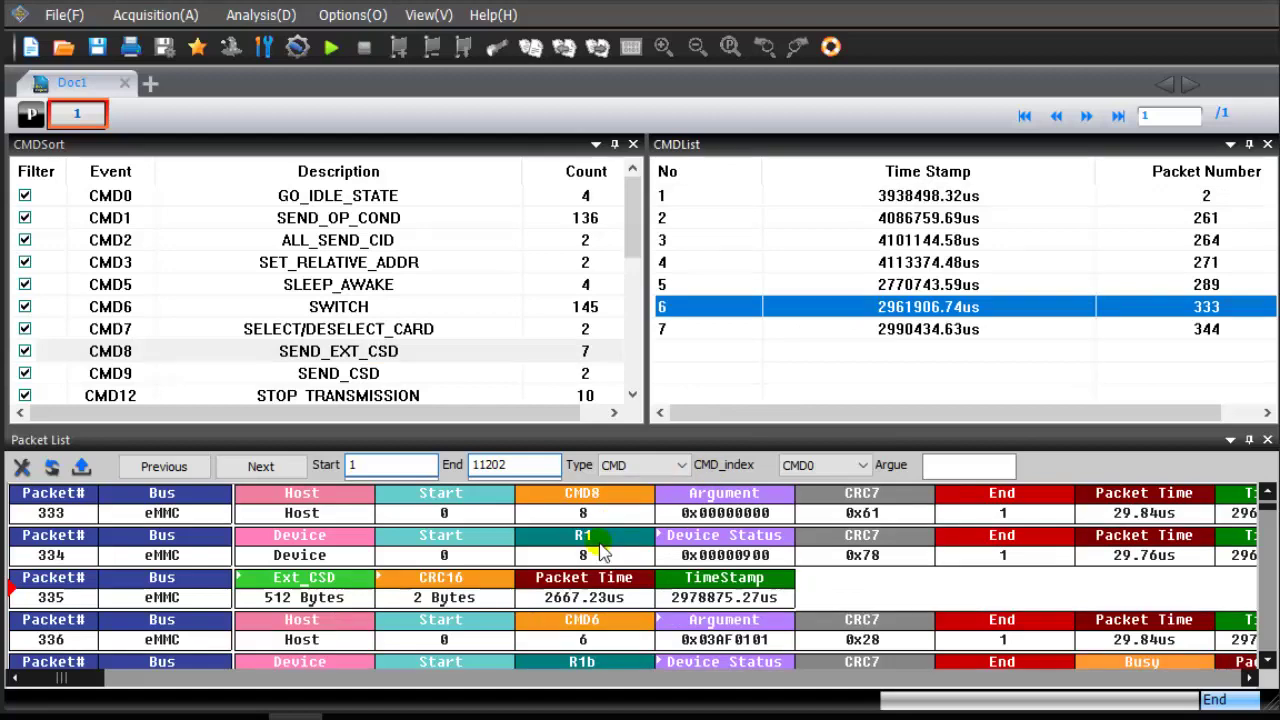
double_click(264, 592)
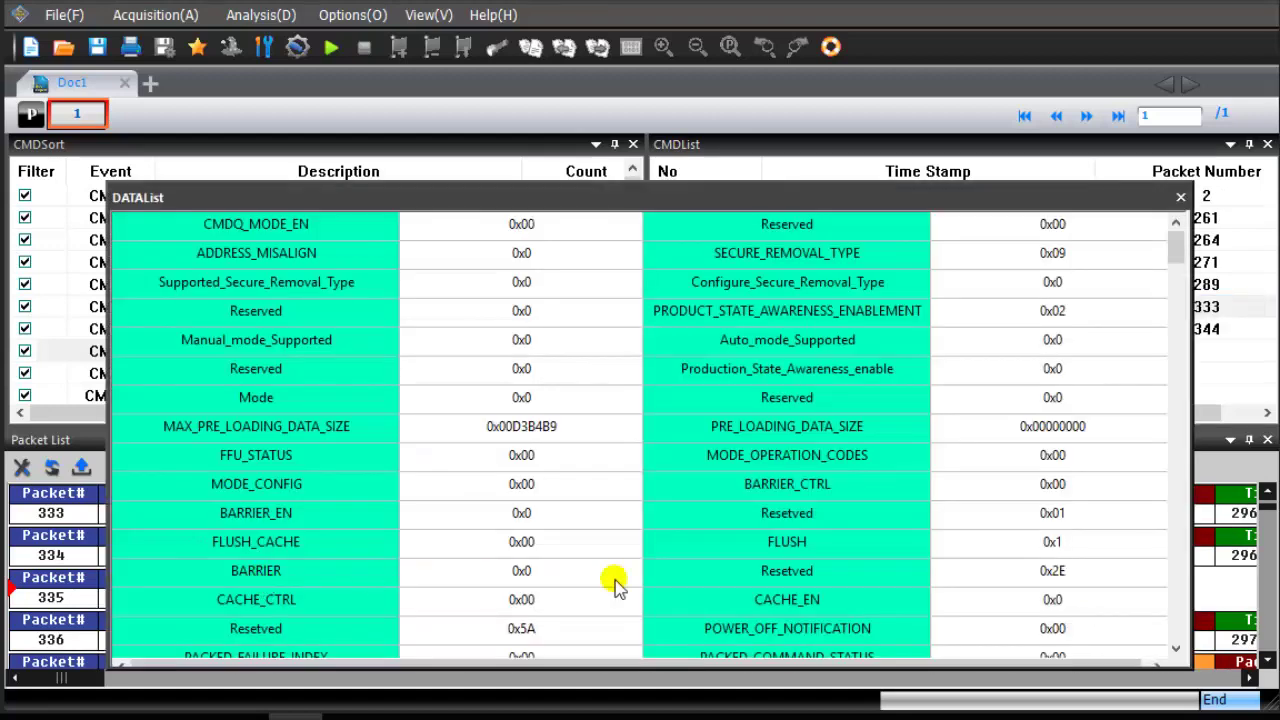
scroll(1180, 630, "down", 10)
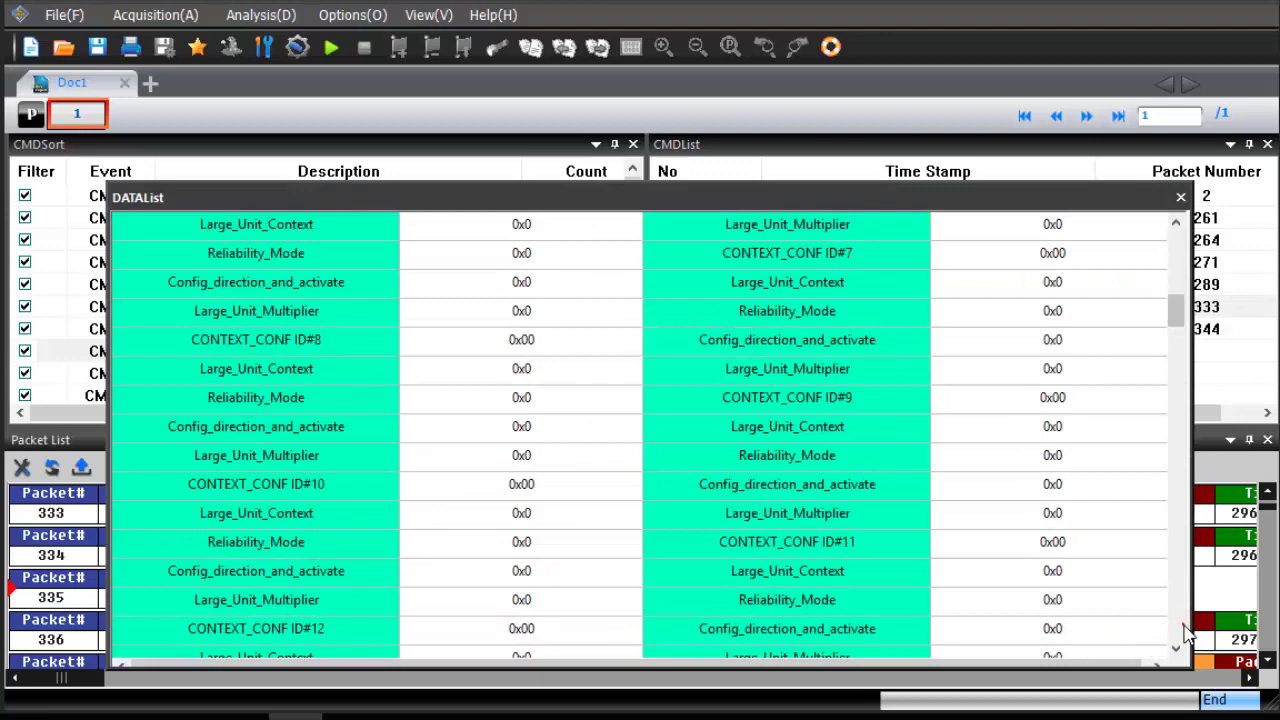
scroll(1183, 630, "down", 20)
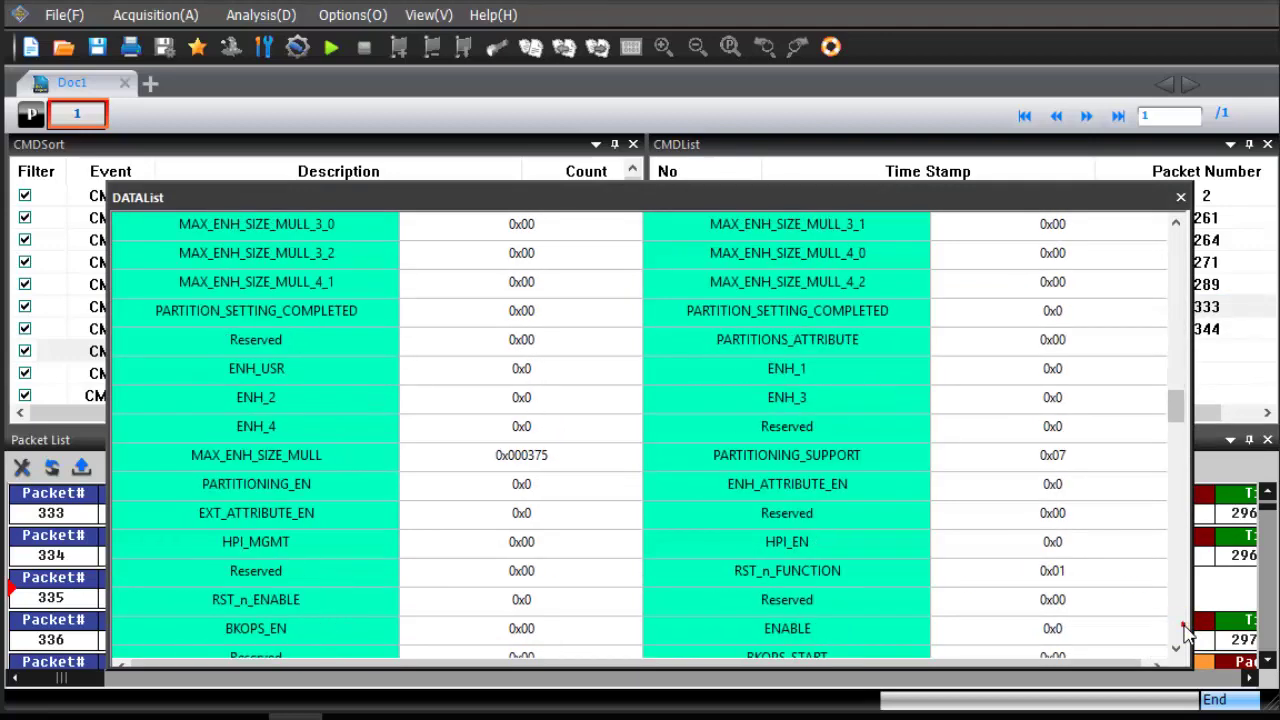
scroll(1184, 630, "down", 20)
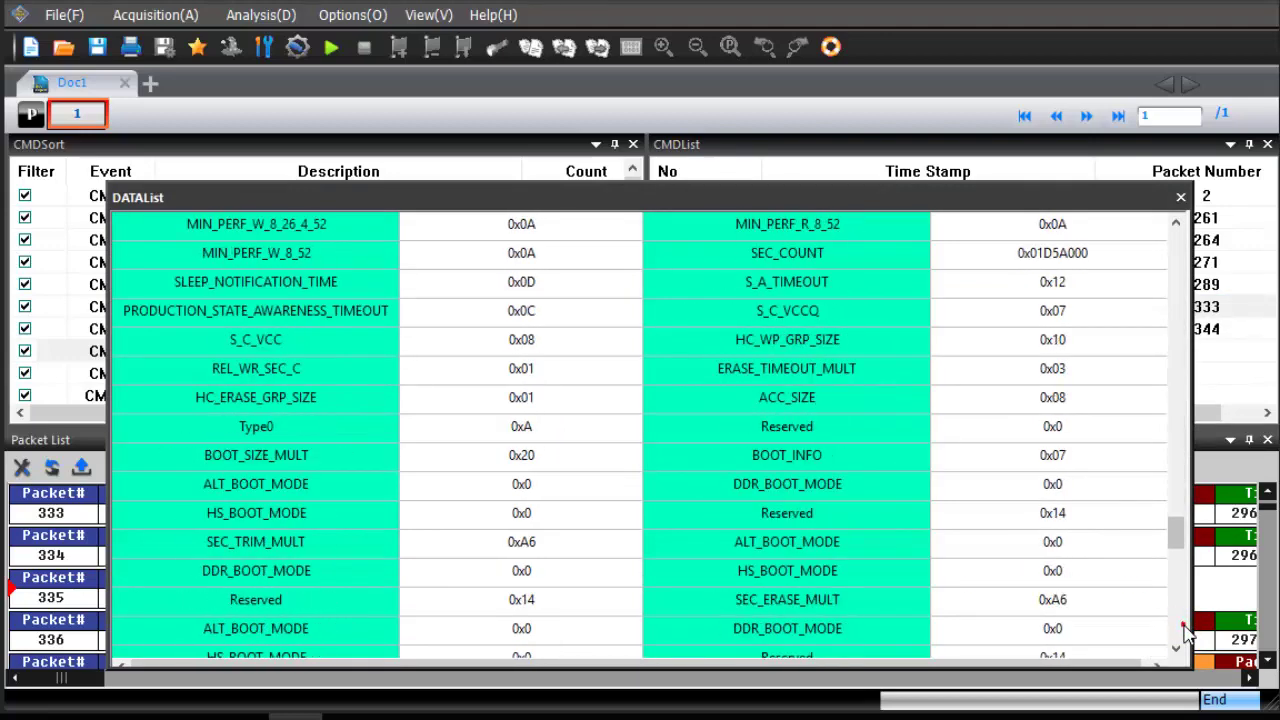
scroll(1184, 630, "down", 10)
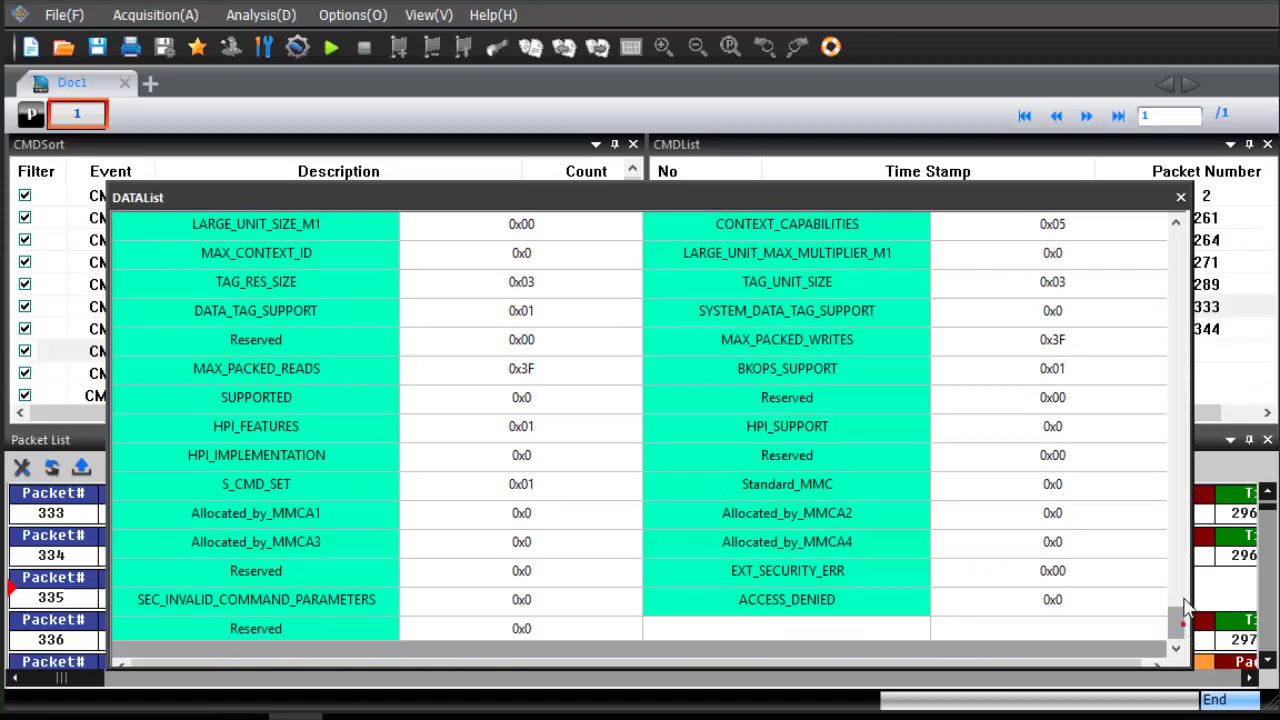
Step: Close the EXT_CSD list, then inspect and close packet 335's CRC16 byte breakdown
left_click(1180, 197)
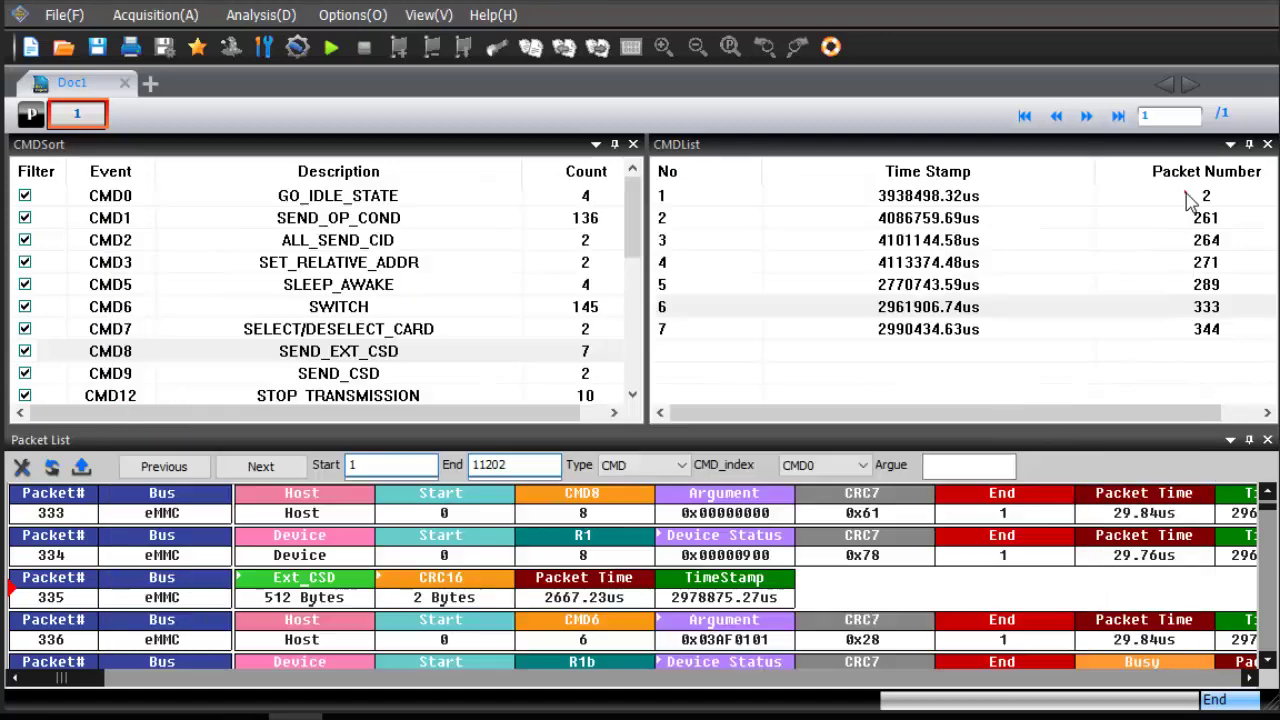
left_click(441, 588)
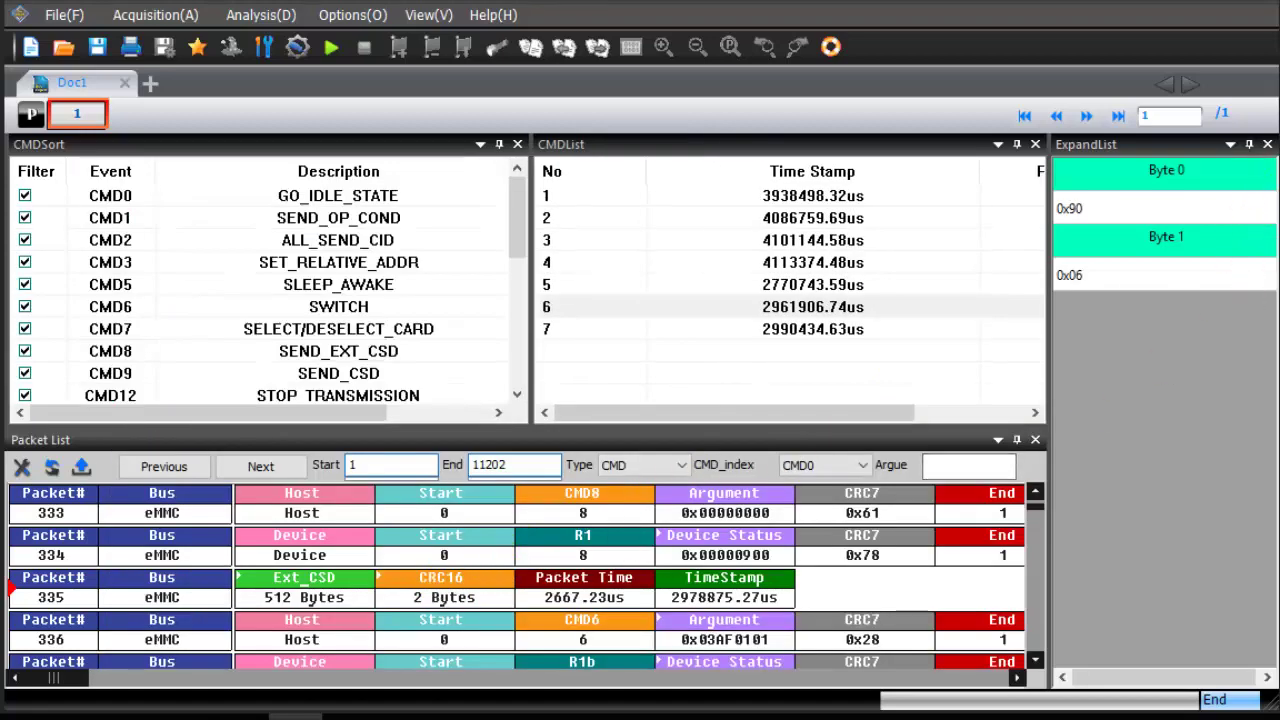
left_click(1267, 145)
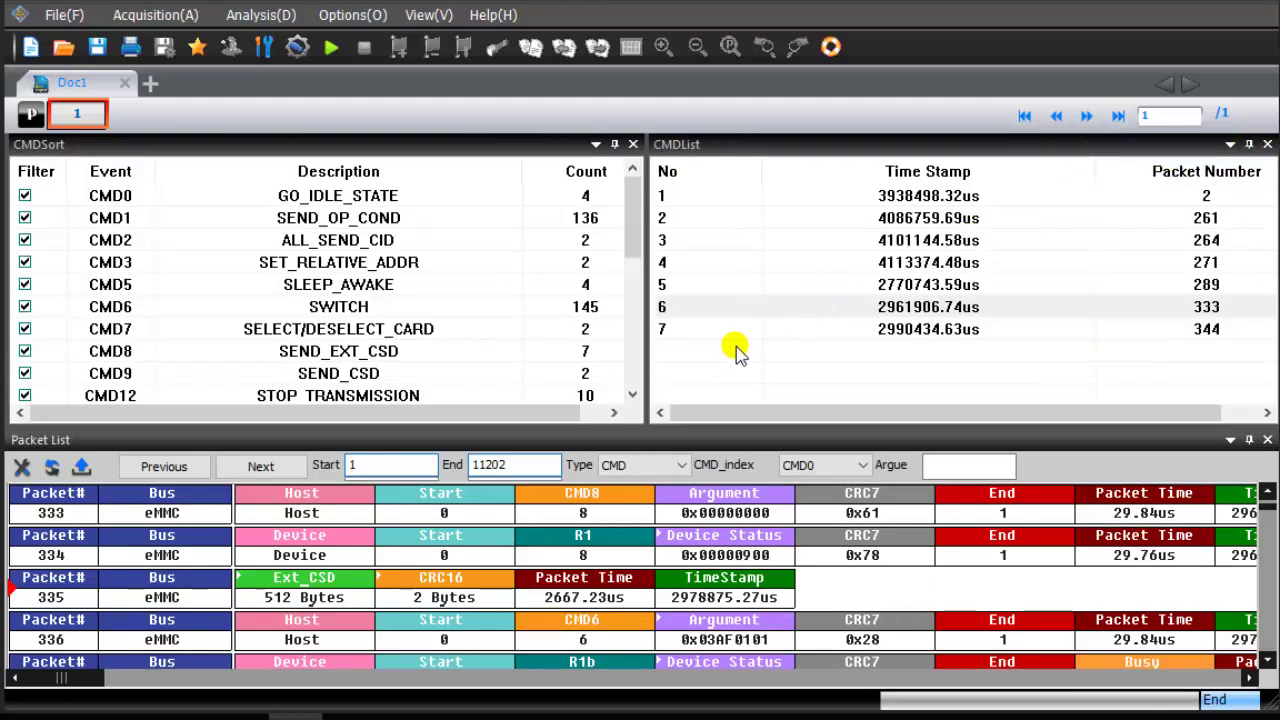
Step: List the eight SEND_TUNING_BLOCK occurrences, jump to packet 359, and review the 128-byte tuning data
left_click(632, 375)
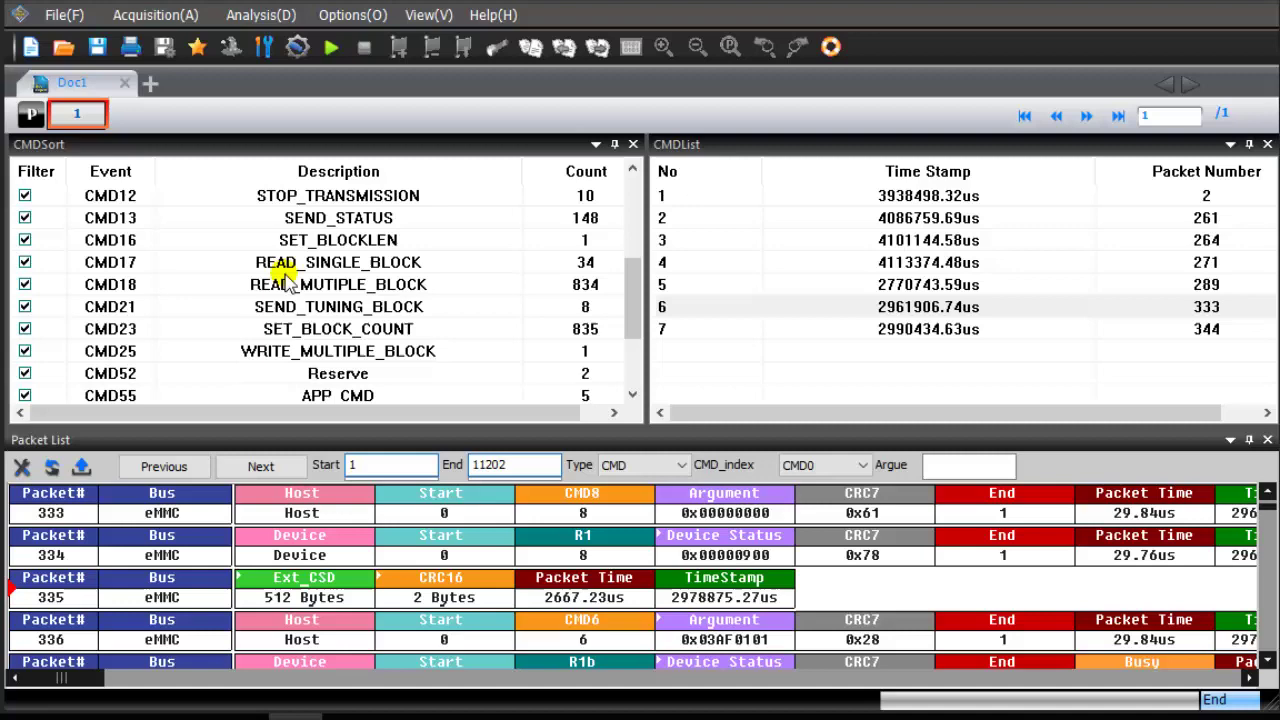
left_click(265, 306)
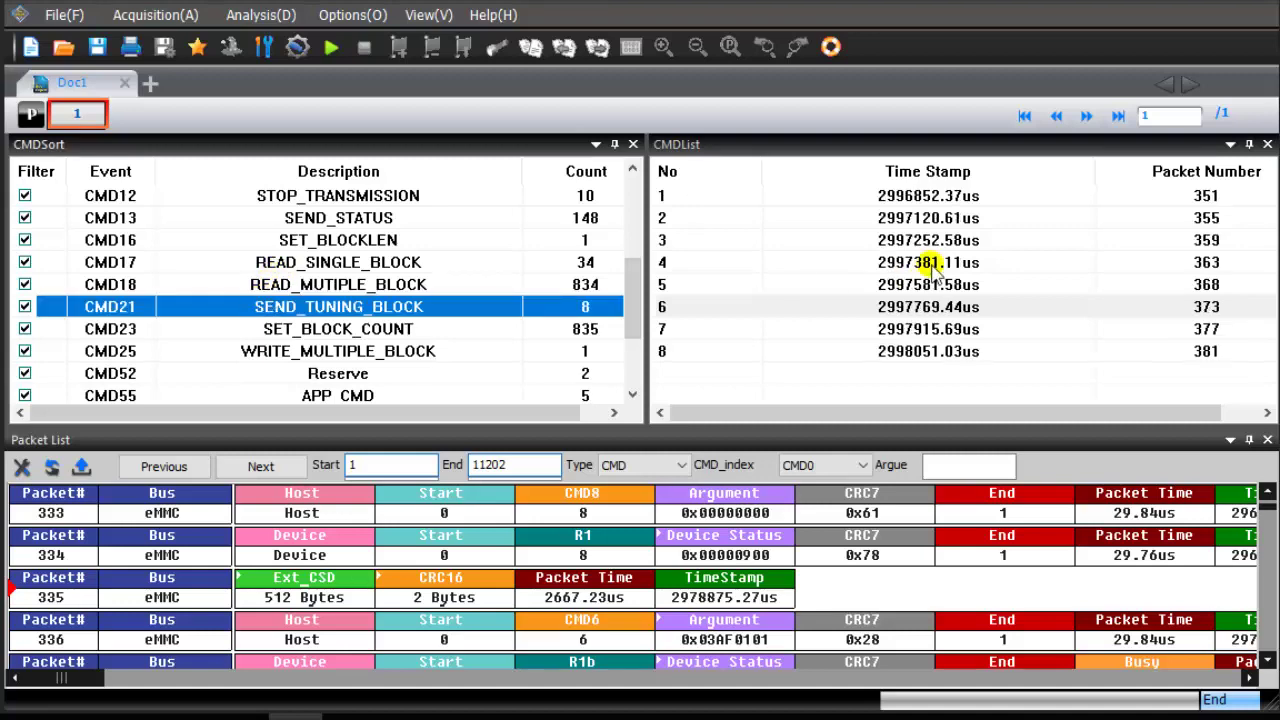
left_click(948, 244)
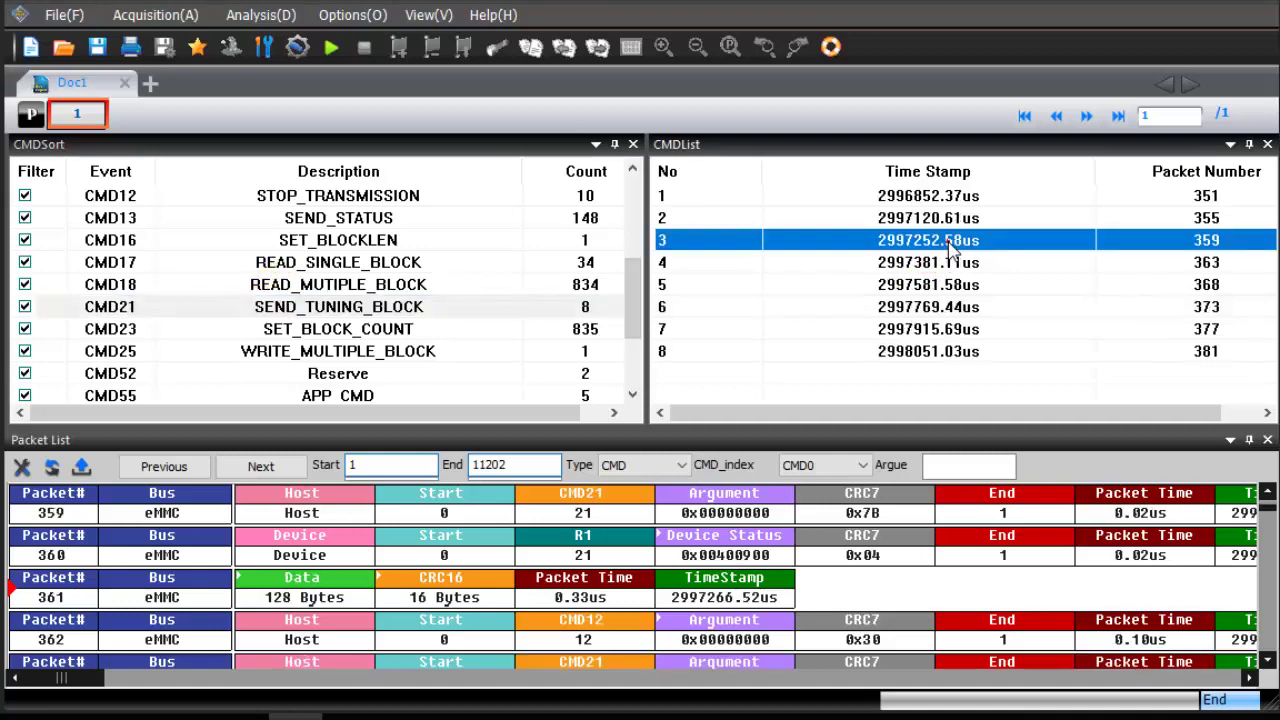
double_click(256, 590)
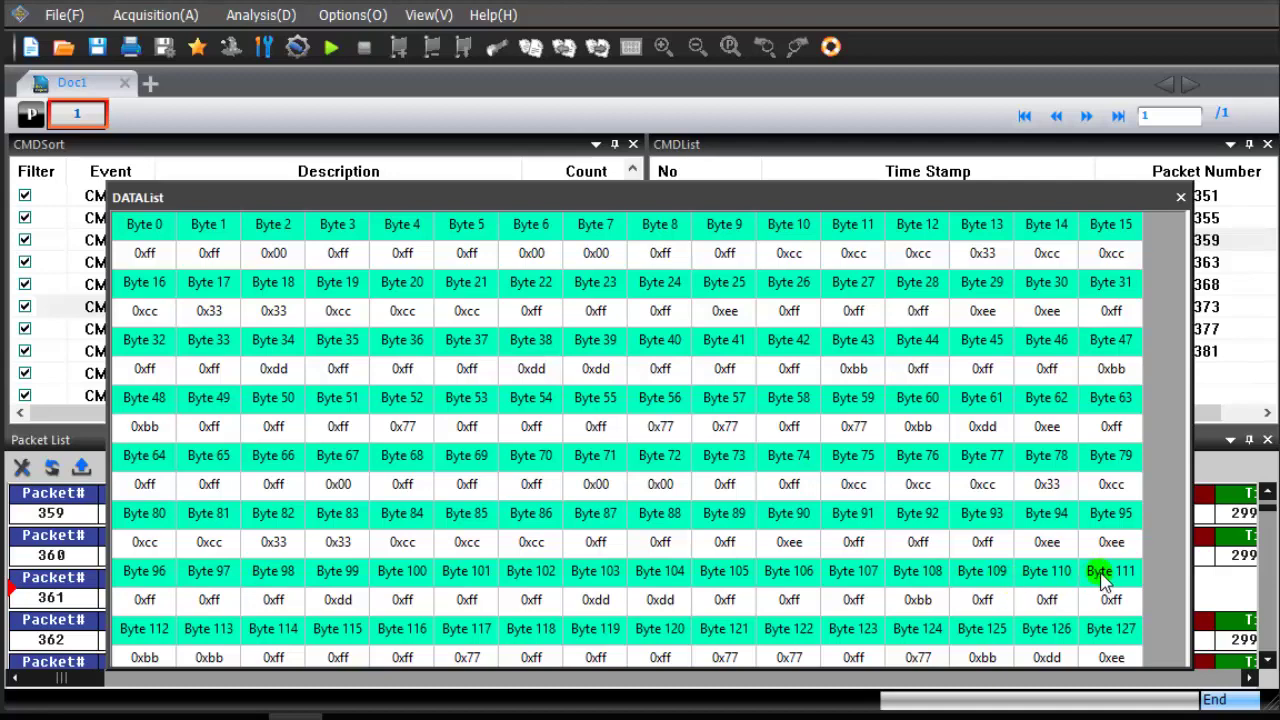
left_click(1180, 197)
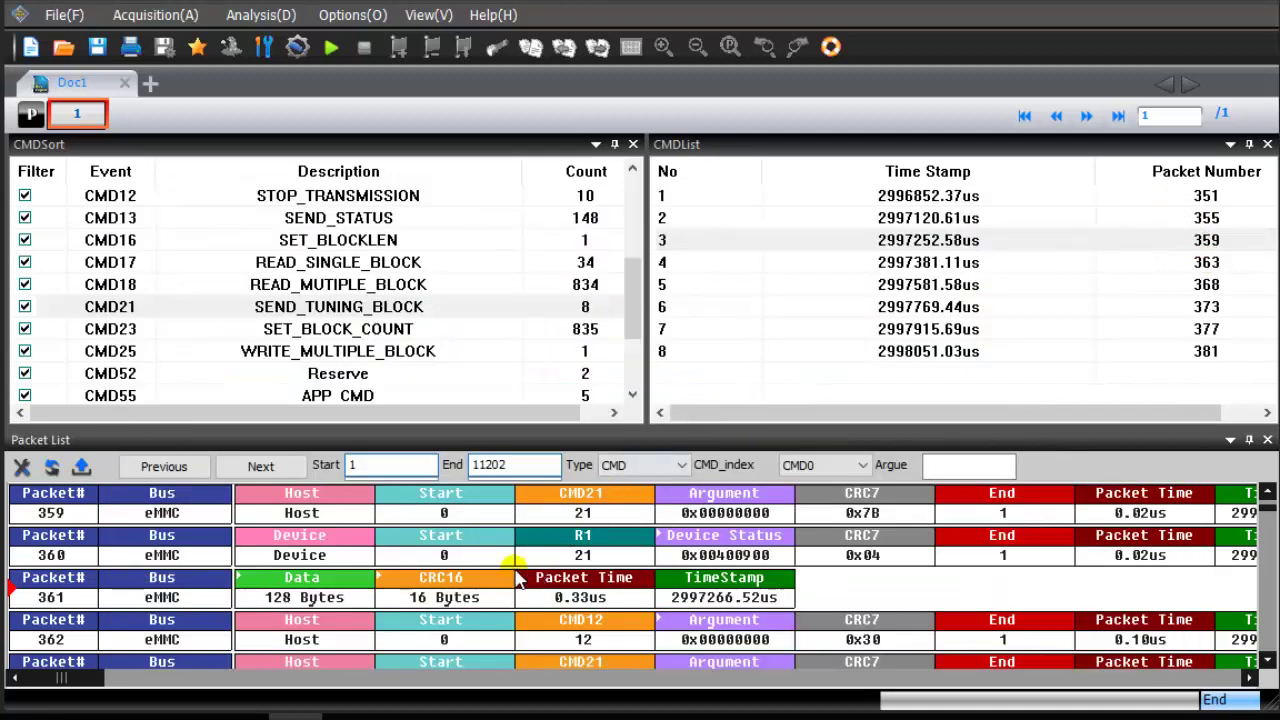
Step: Inspect packet 361's CRC16 bytes, then close the byte breakdown panel
left_click(458, 588)
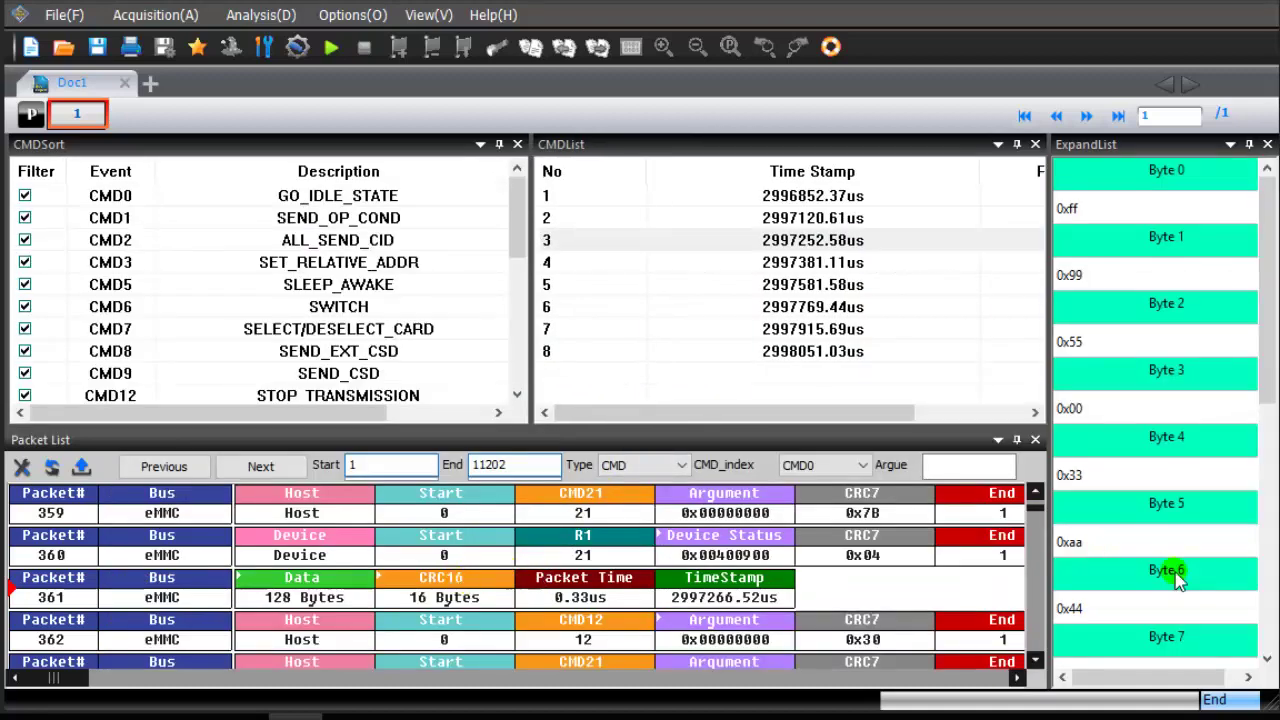
left_click(1270, 640)
left_click(1272, 638)
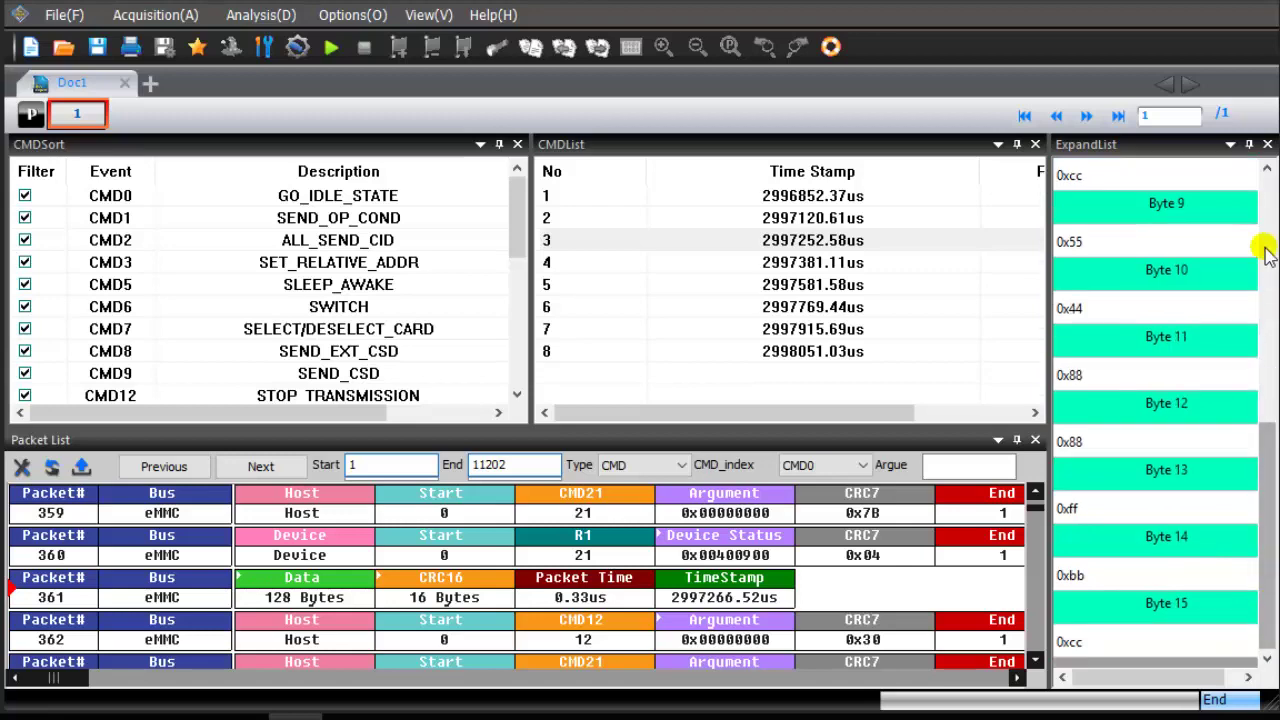
left_click(1267, 145)
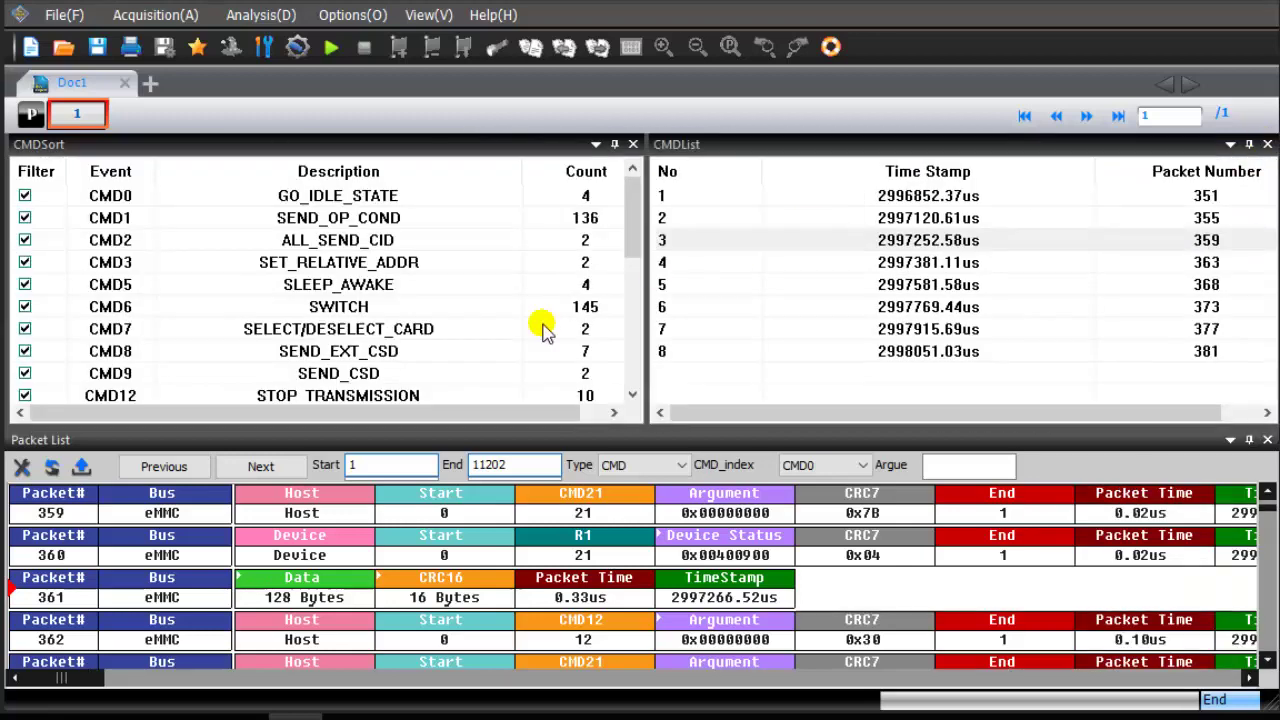
left_click(634, 372)
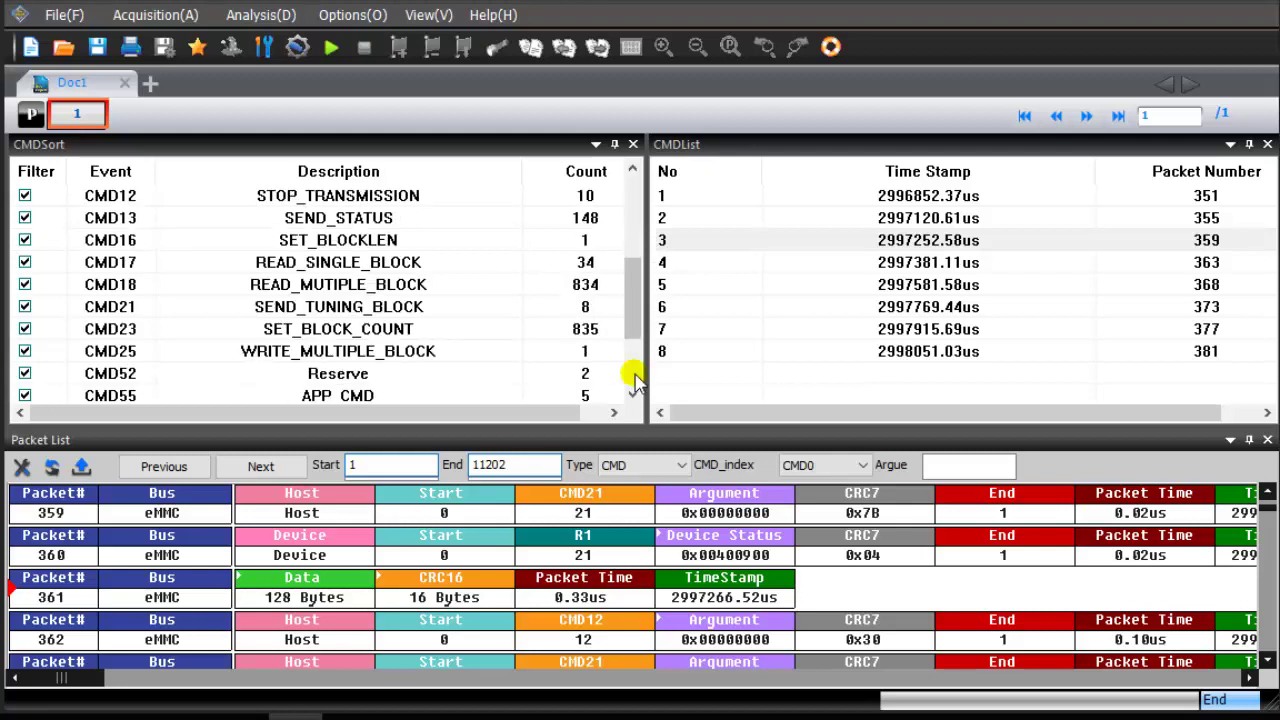
Step: Switch CMDList to the 6865 DATA packet occurrences, then scroll CMDSort toward CMD18
left_click(634, 380)
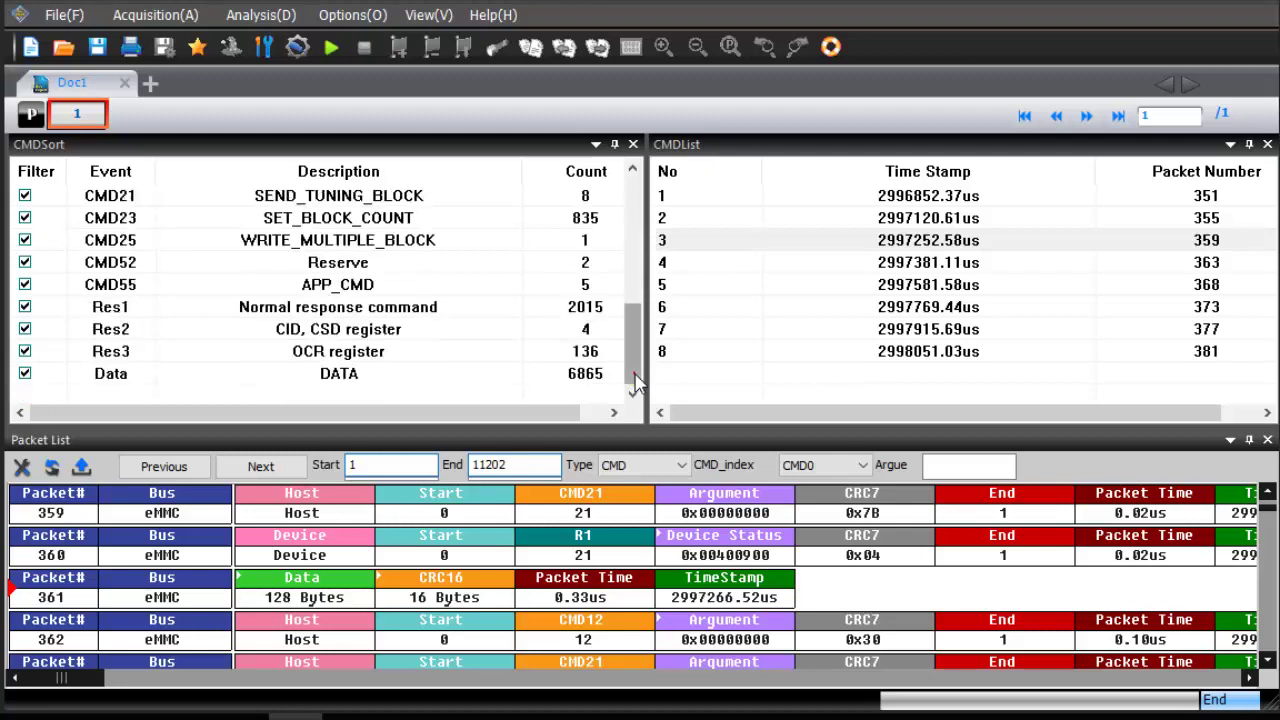
left_click(340, 309)
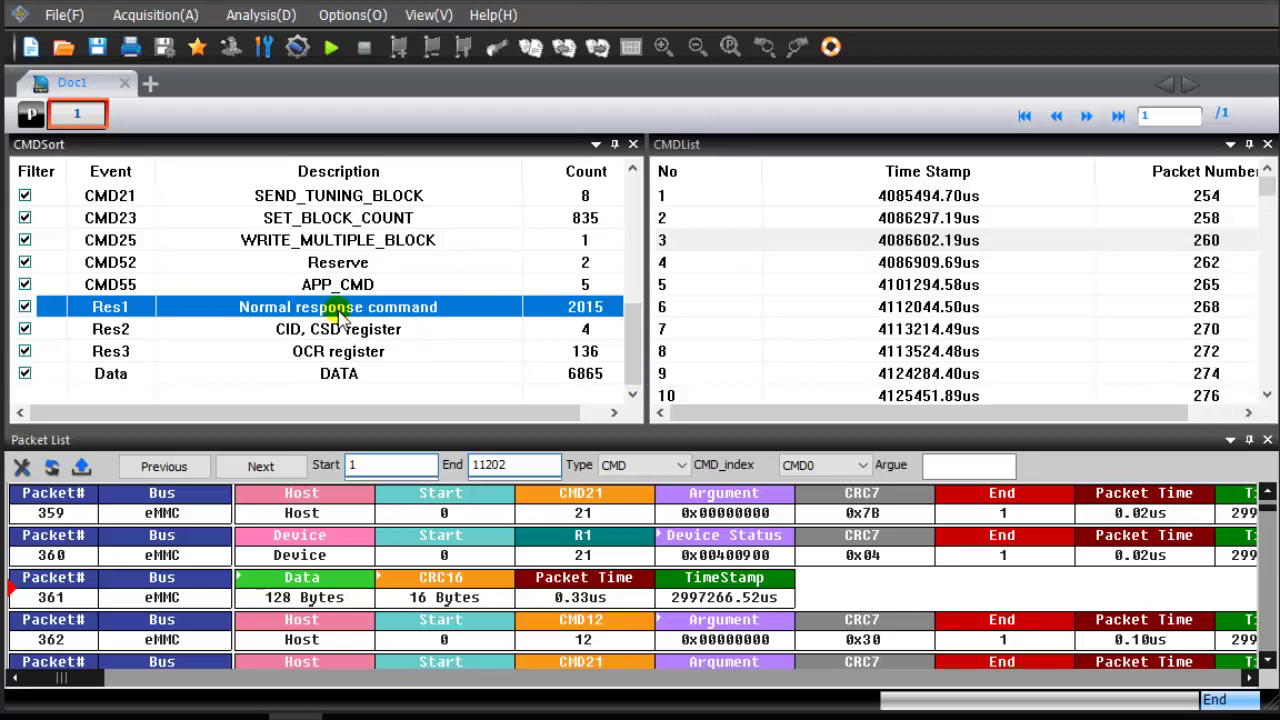
left_click(324, 376)
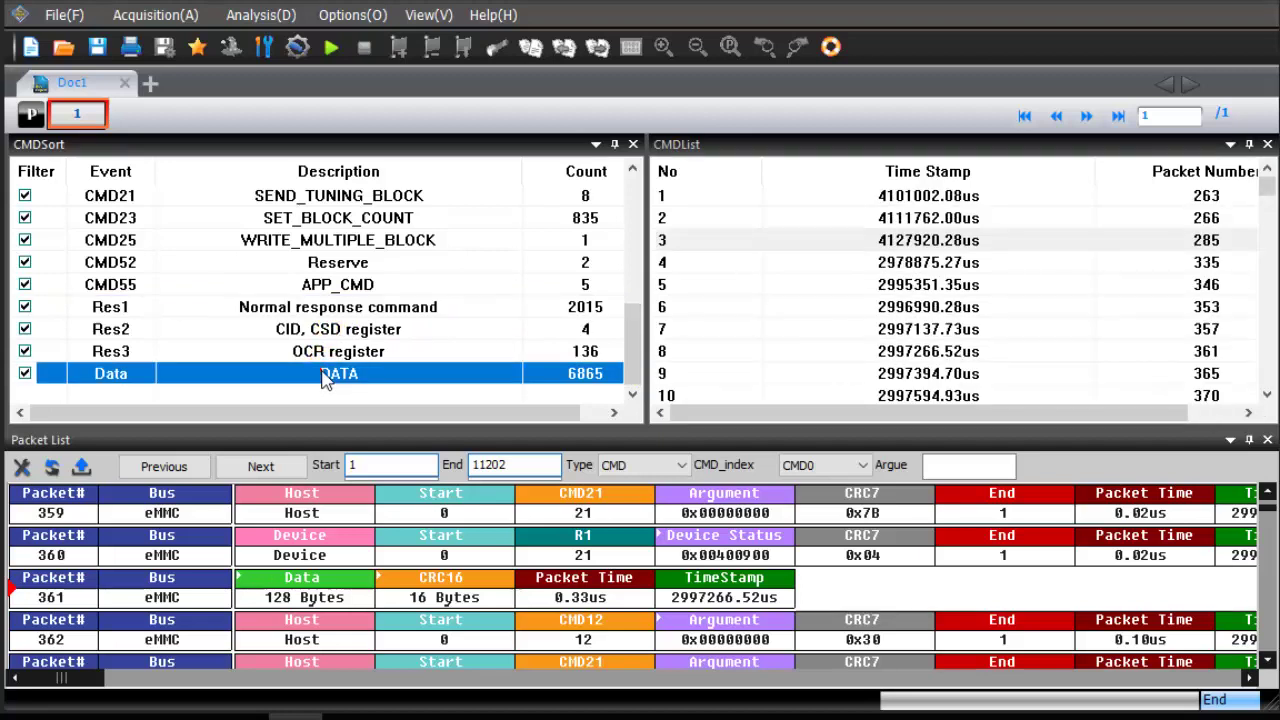
left_click(324, 376)
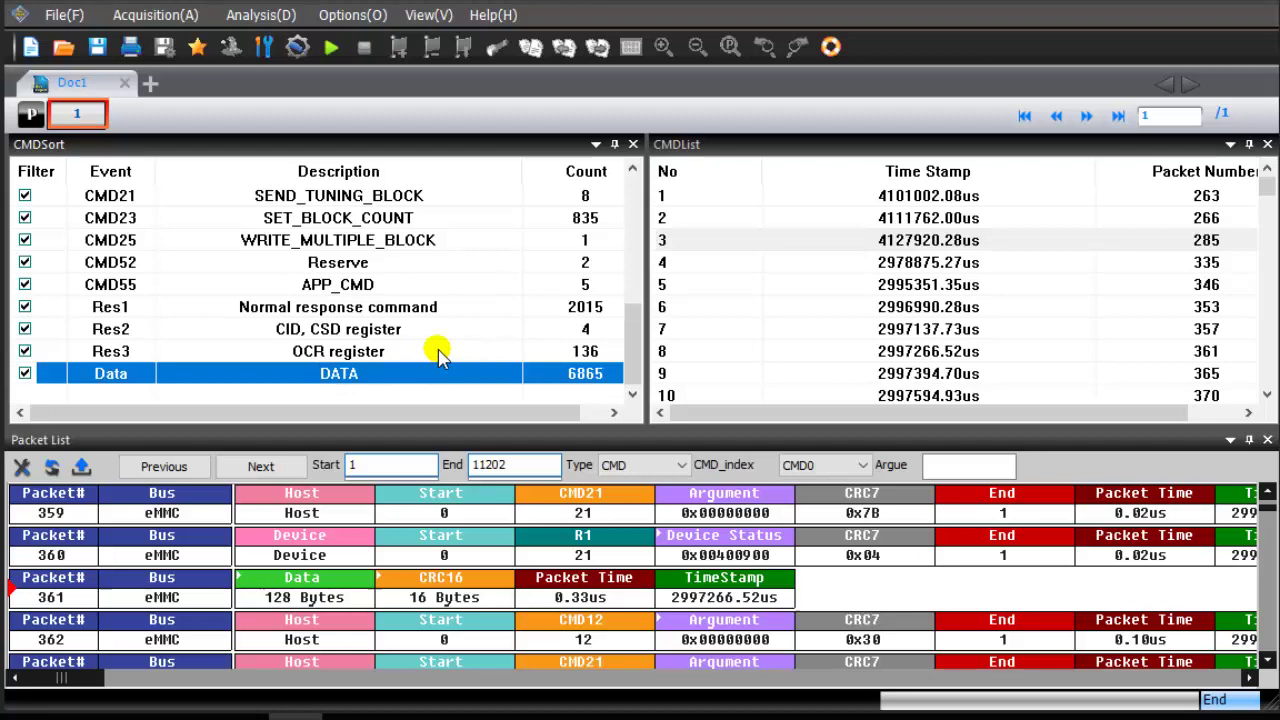
left_click_drag(632, 337, 632, 283)
Step: List the 834 CMD18 READ_MUTIPLE_BLOCK occurrences and jump to the first at packet 415
left_click(410, 314)
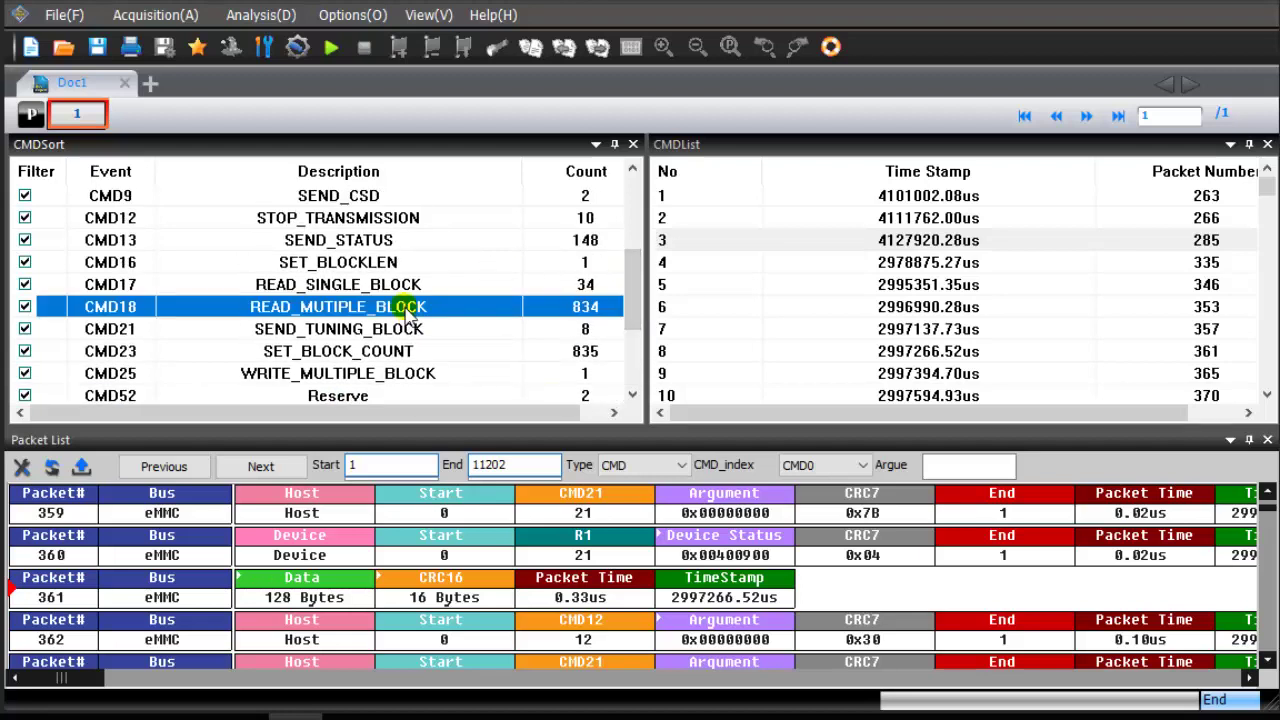
left_click(896, 204)
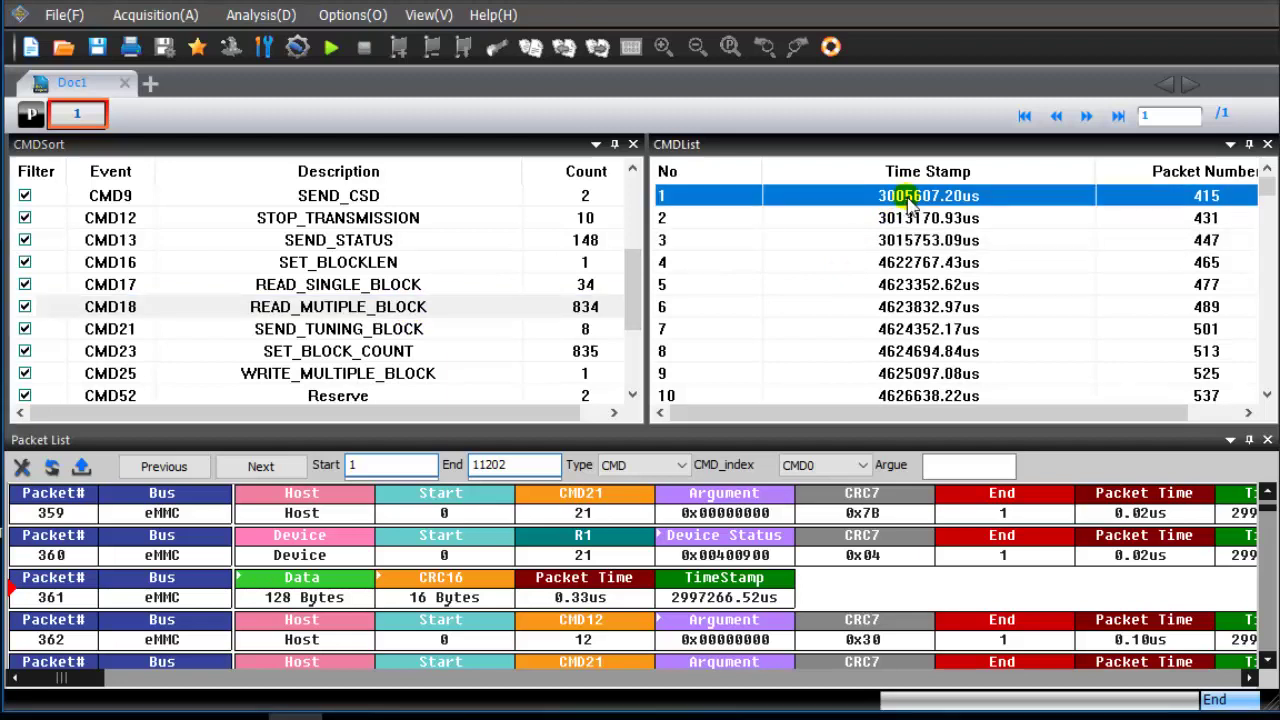
double_click(910, 200)
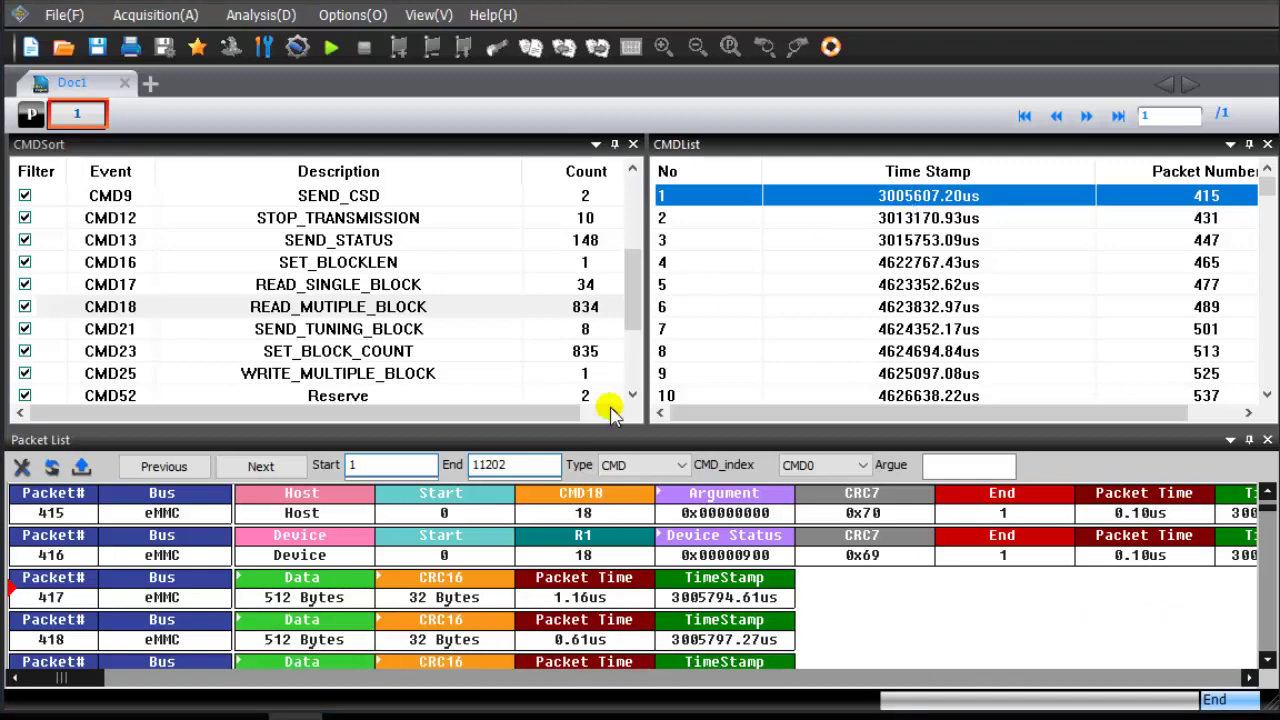
Step: Page through packet 417's 512-byte data in DATAList, then close it
double_click(256, 592)
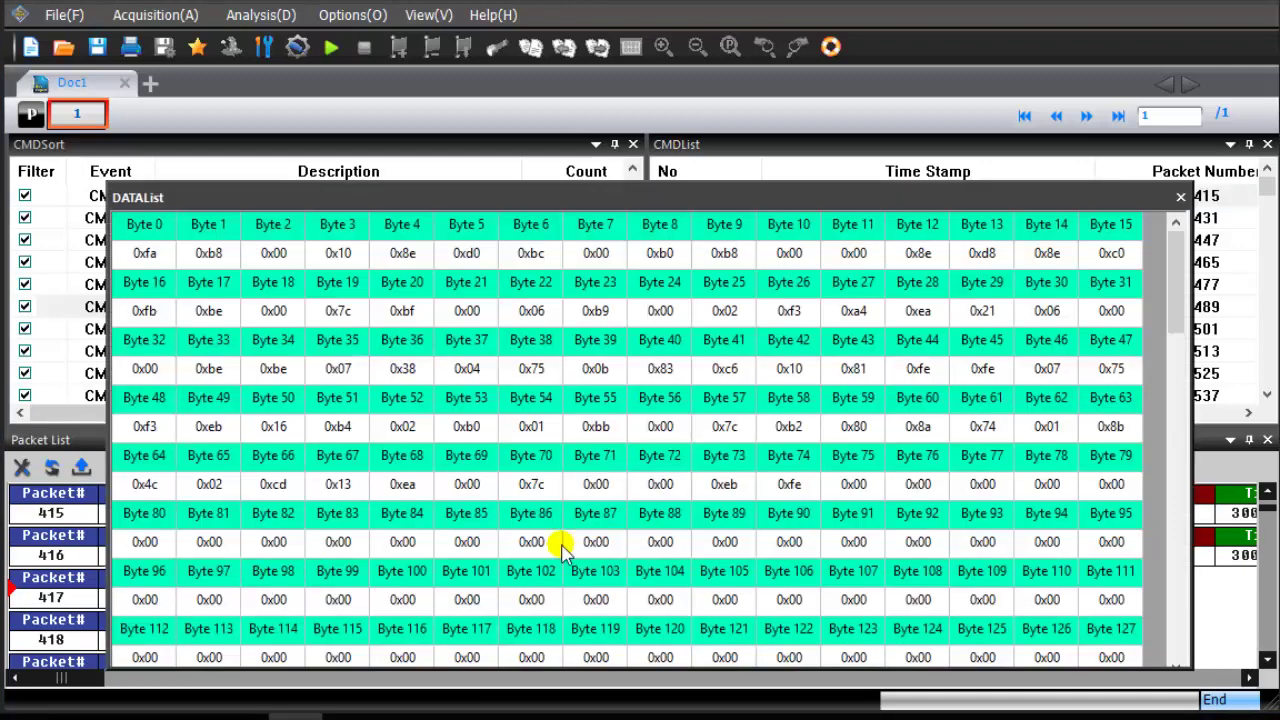
left_click(1177, 603)
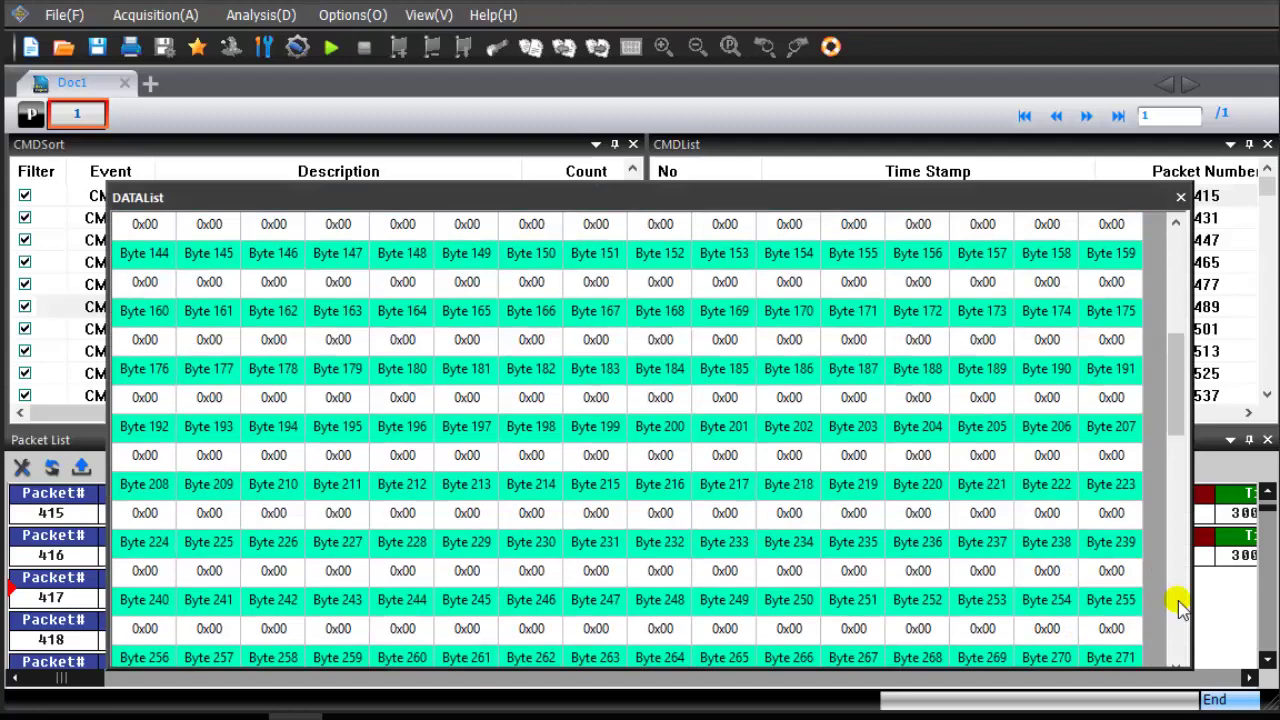
left_click(1177, 603)
left_click(1177, 603)
left_click(1177, 603)
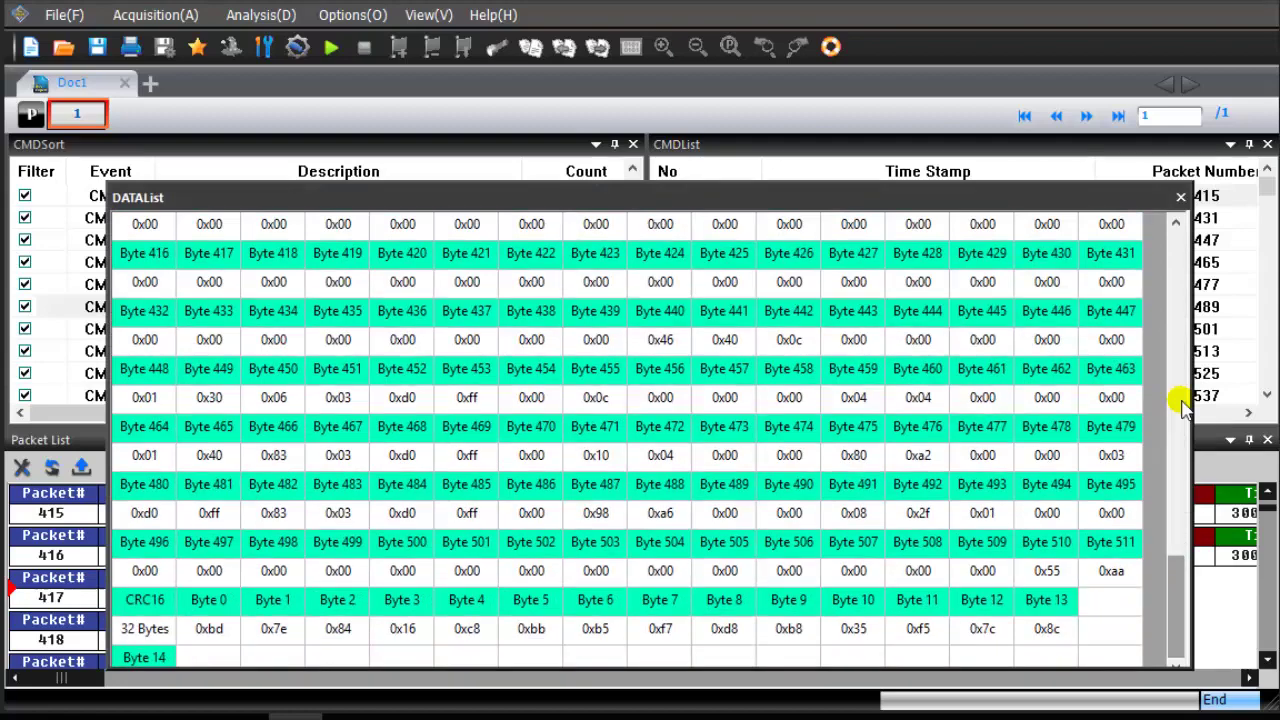
left_click(1180, 197)
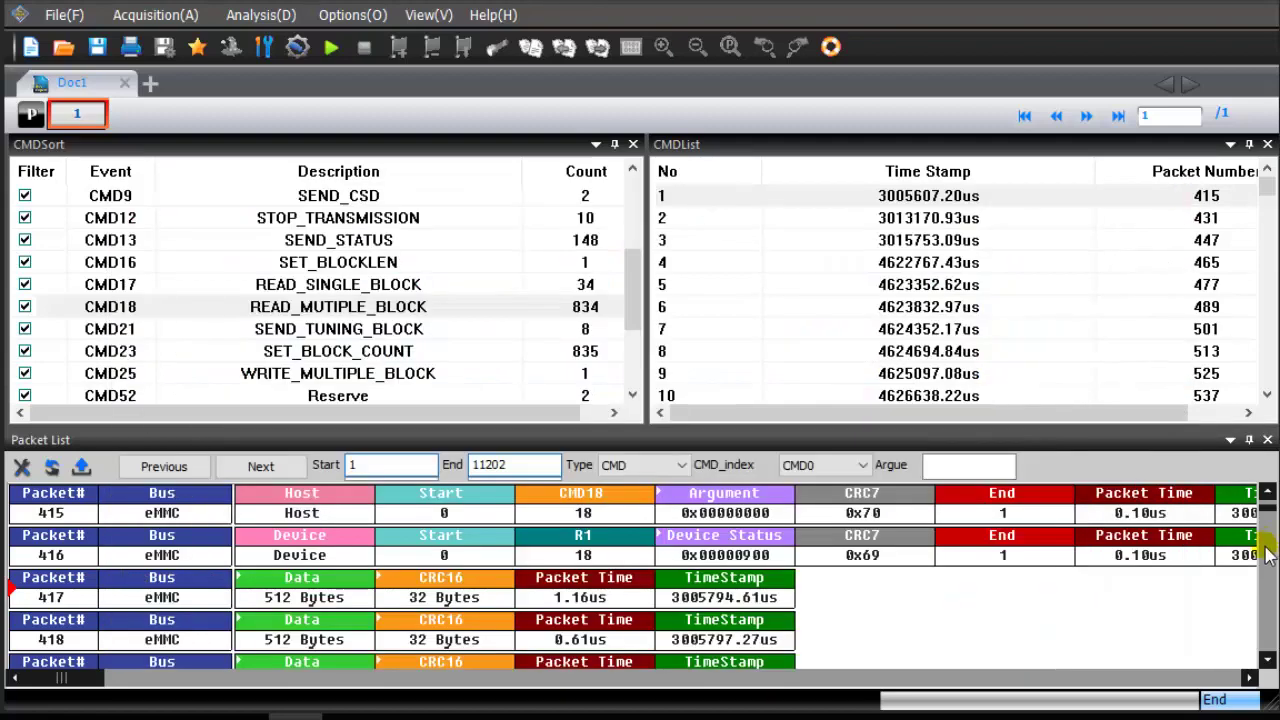
Step: Scroll the Packet List down to the data packets 421–424
left_click(1267, 662)
left_click(1267, 662)
left_click(1267, 662)
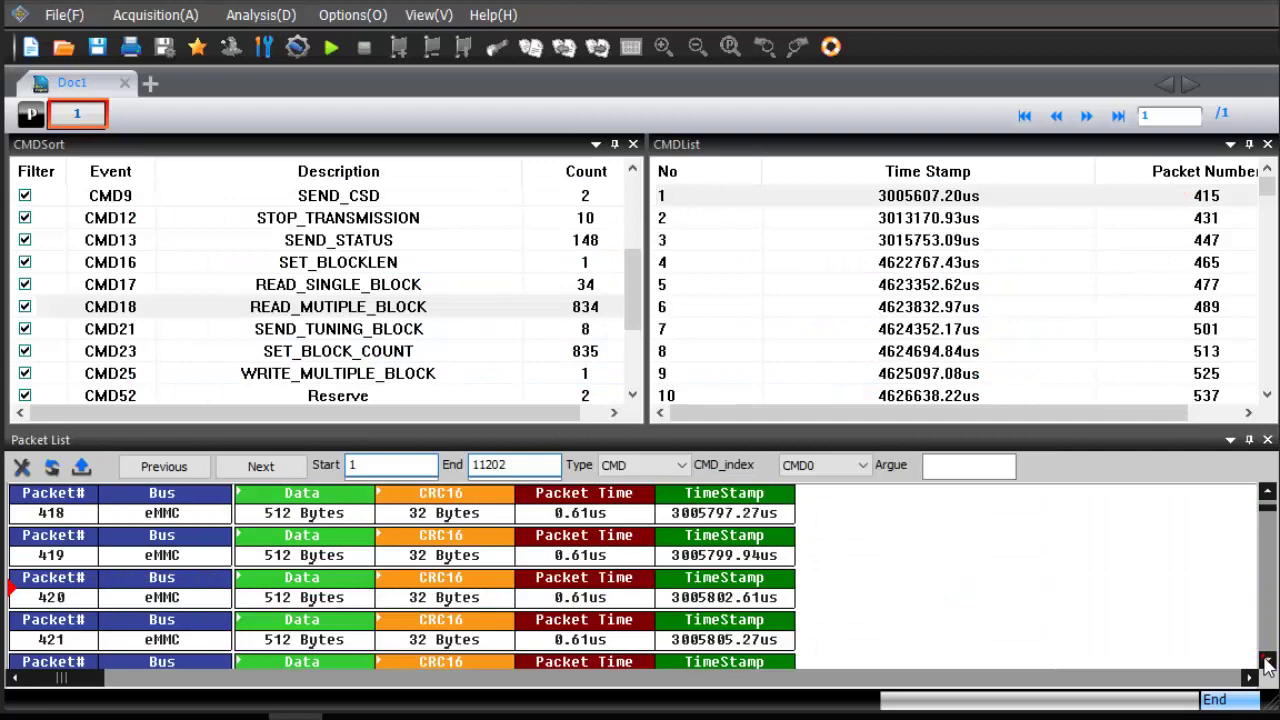
left_click(1267, 662)
left_click(1267, 662)
left_click(1267, 662)
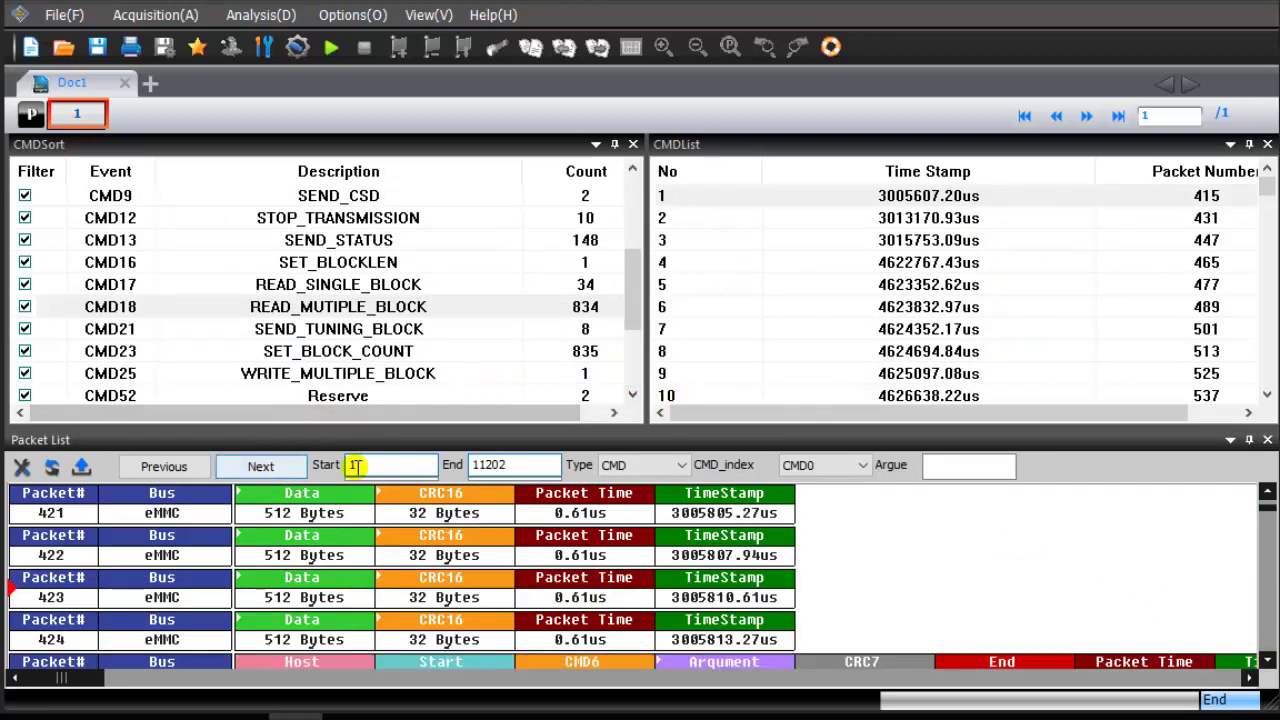
Step: Set the packet search to Type CMD with CMD_index CMD18
double_click(524, 465)
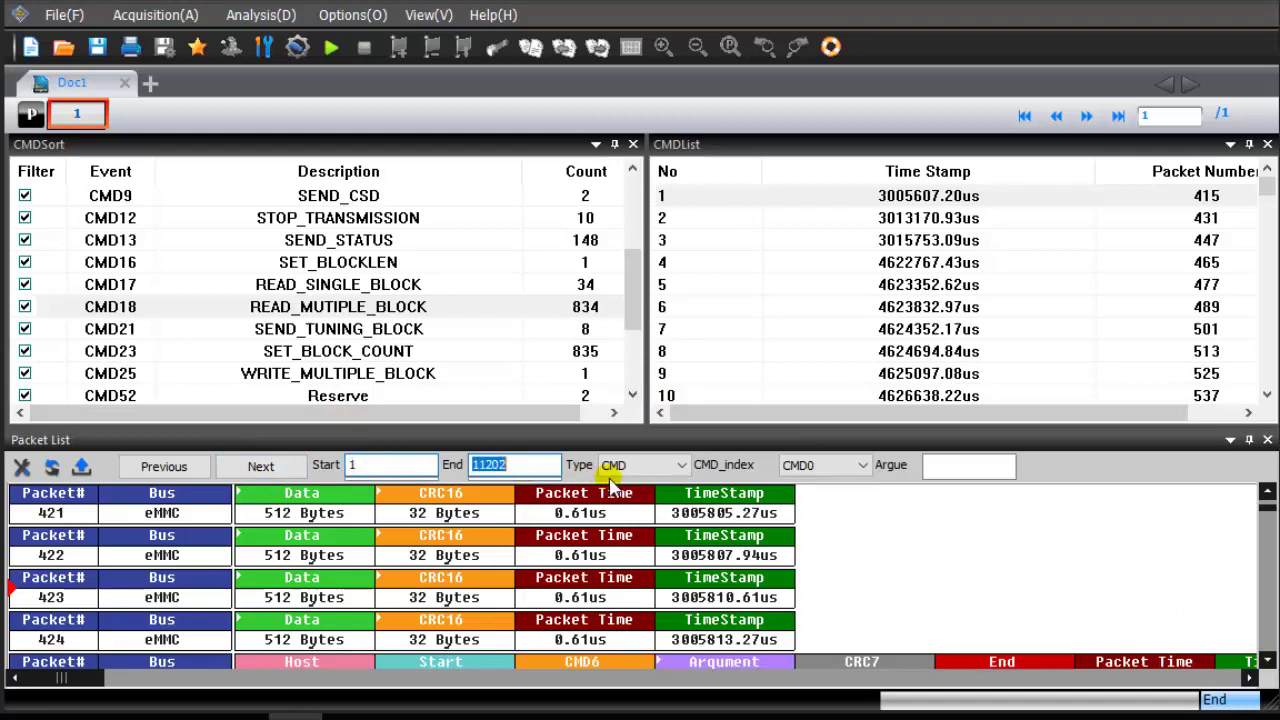
left_click(657, 465)
left_click(657, 465)
left_click(785, 466)
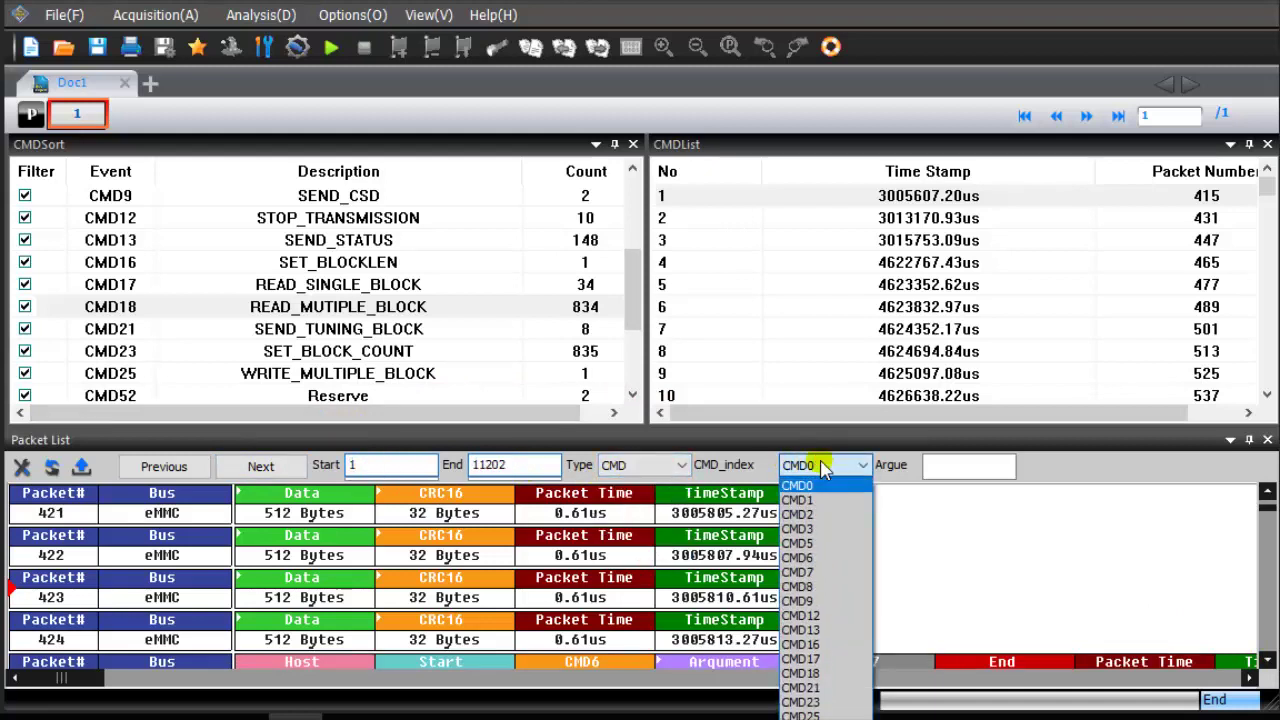
left_click(800, 674)
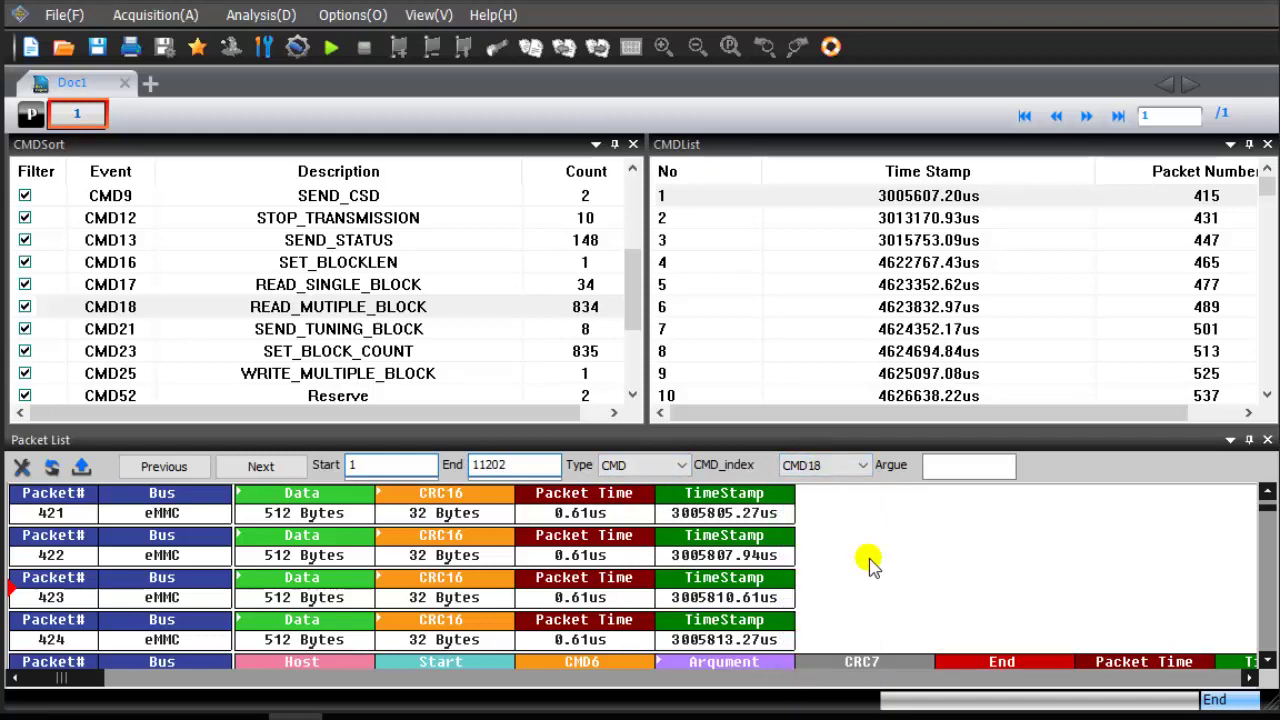
Step: Step through the CMD18 reads at packets 447 and 465, selecting packet 465
left_click(259, 470)
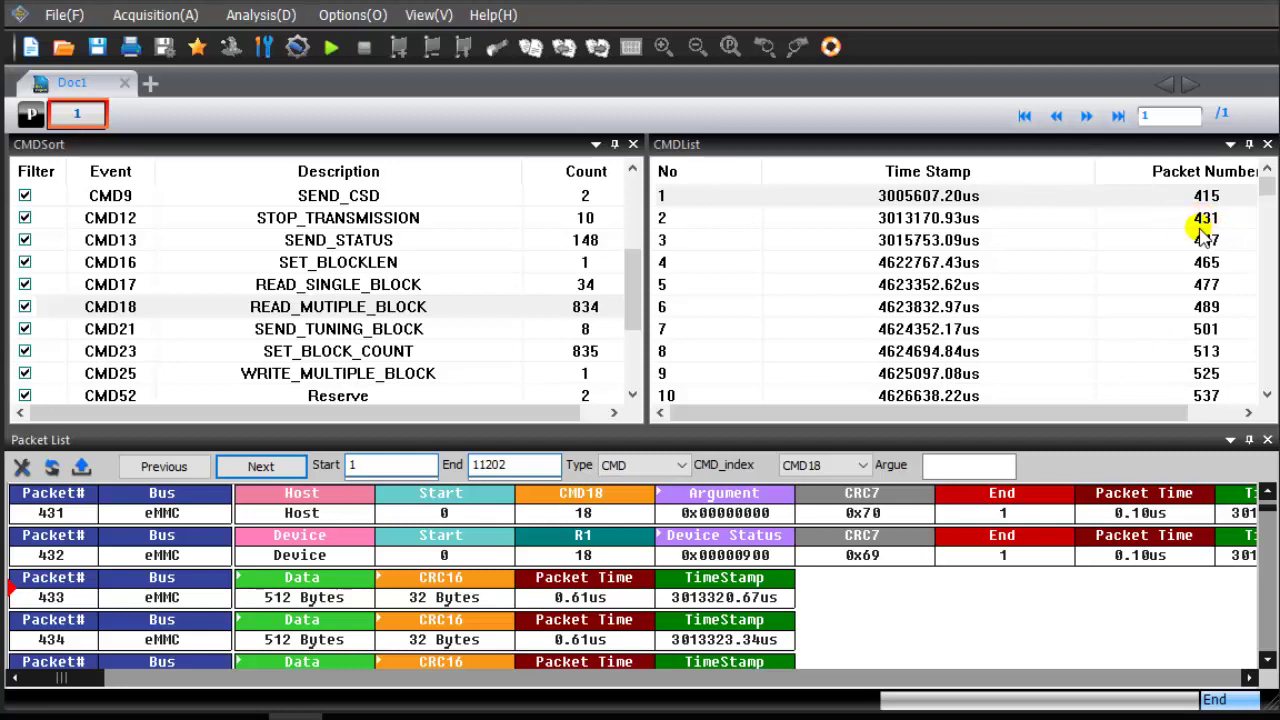
left_click(258, 467)
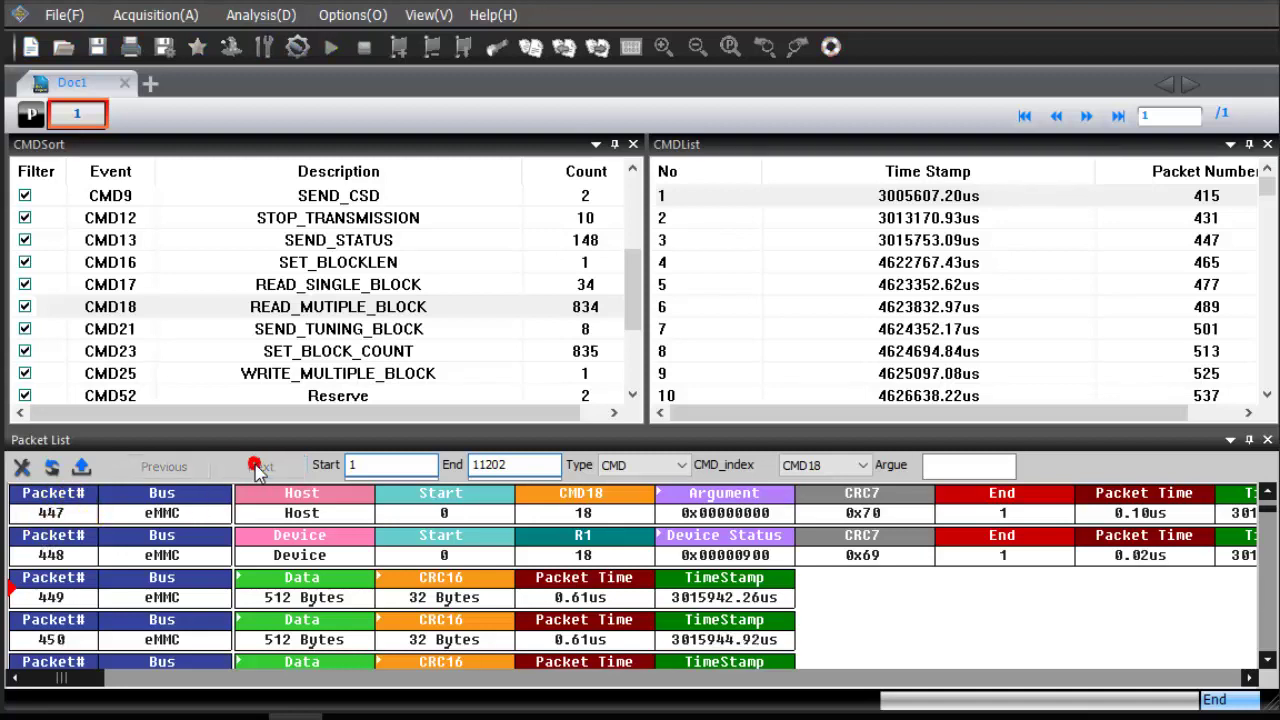
left_click(1214, 247)
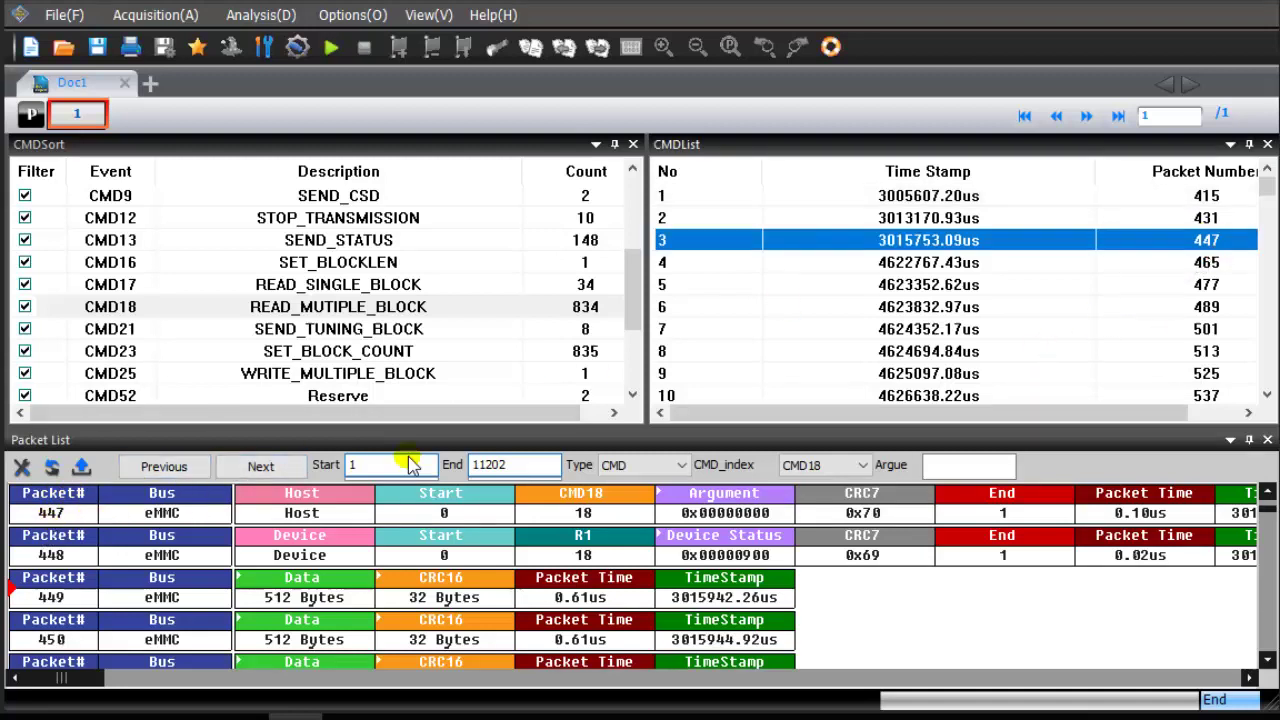
left_click(285, 467)
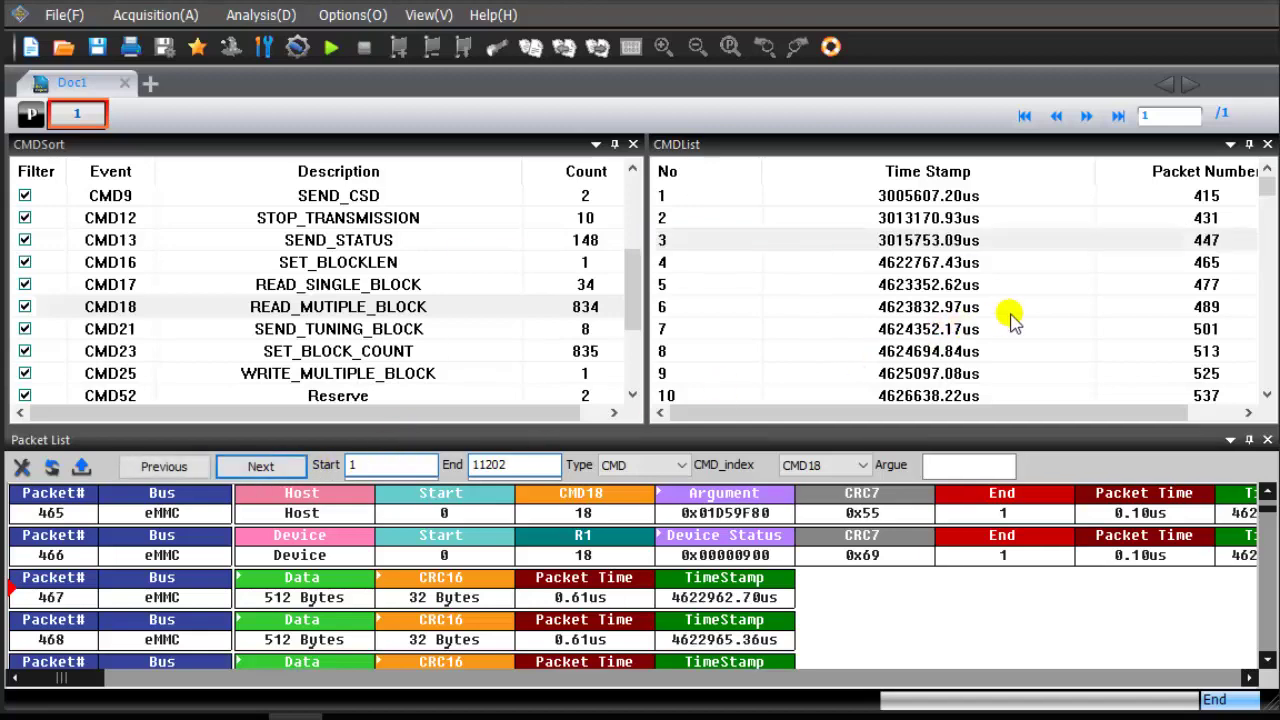
left_click(1113, 262)
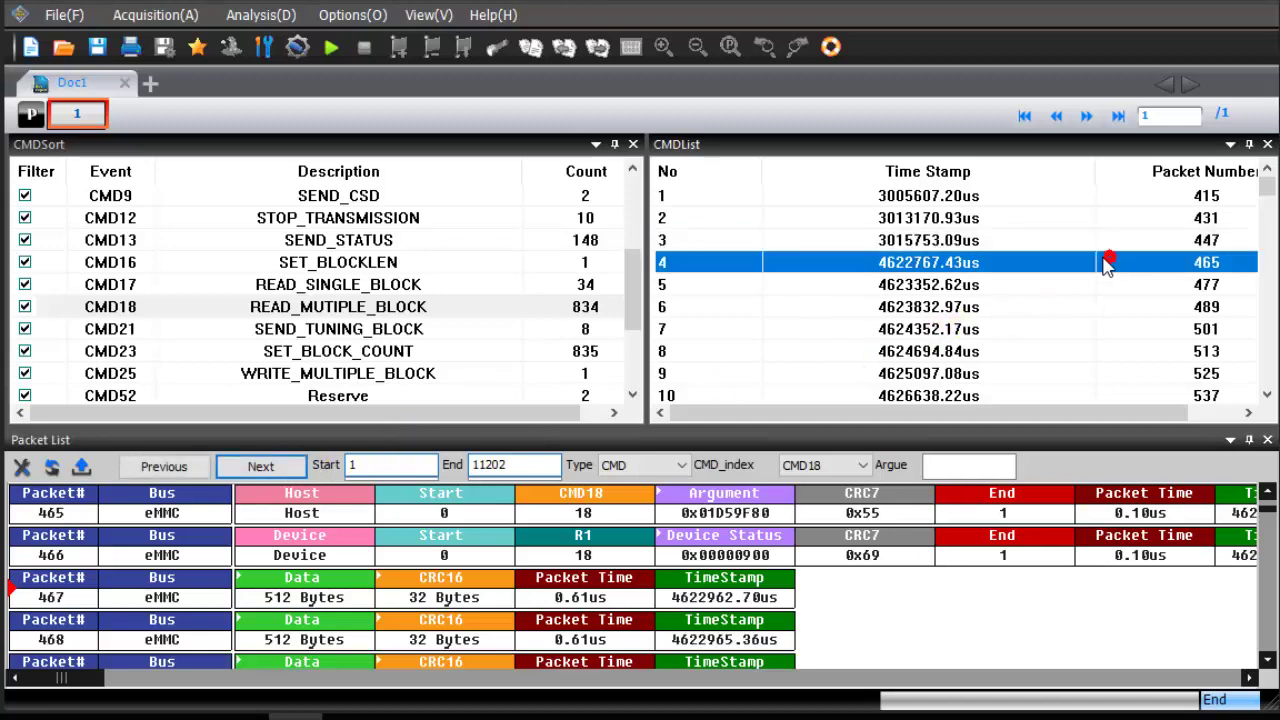
left_click(45, 512)
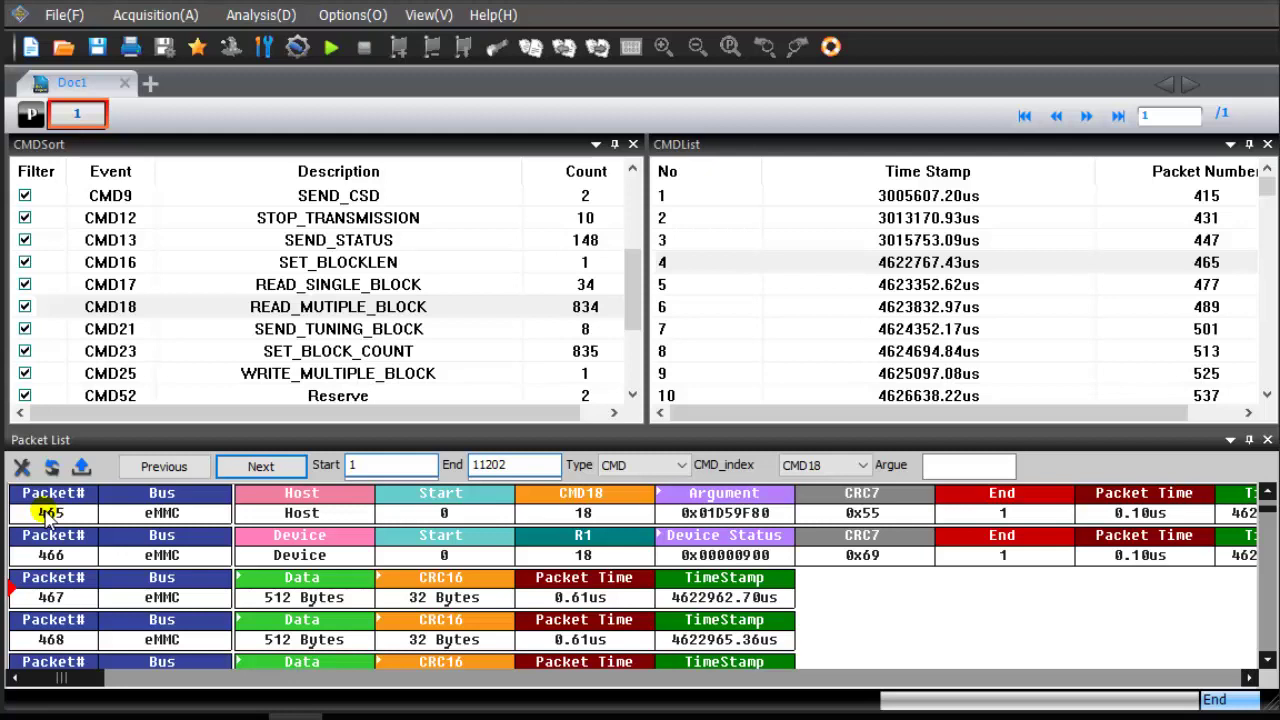
Step: Export the packet list as Text Files(*.txt) to Packet, overwriting the existing file
left_click(84, 467)
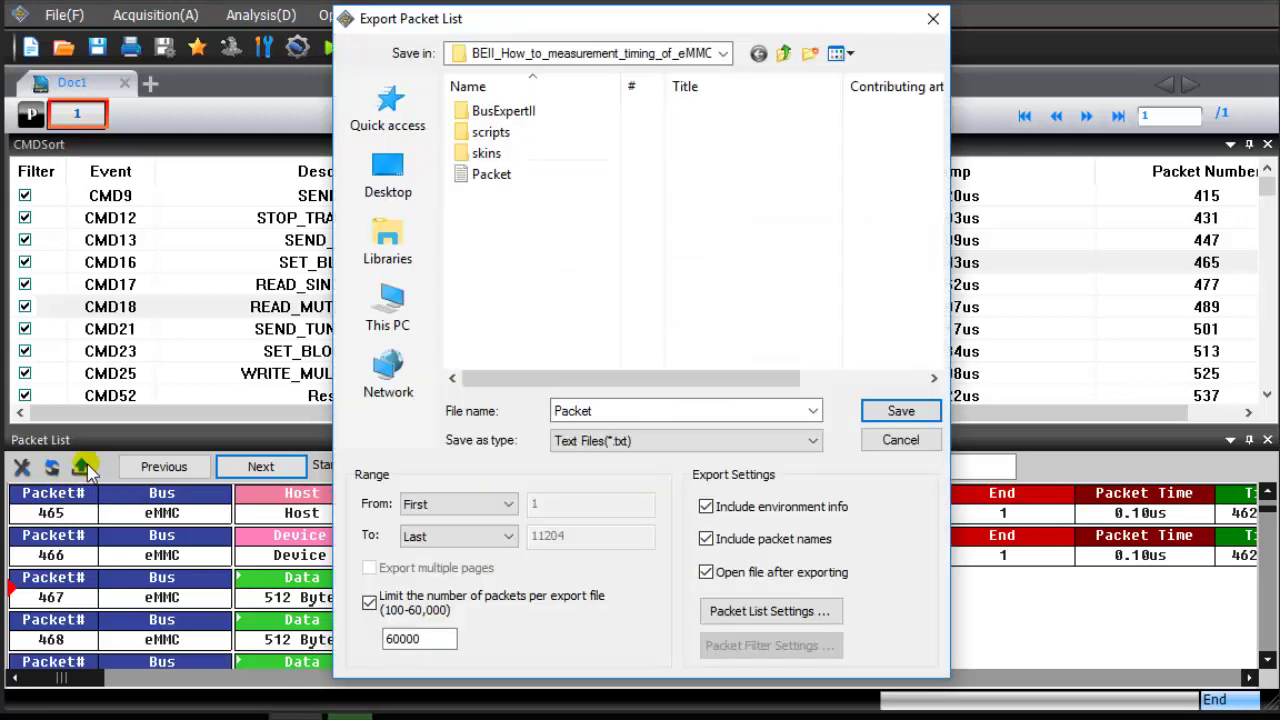
left_click(634, 442)
left_click(638, 443)
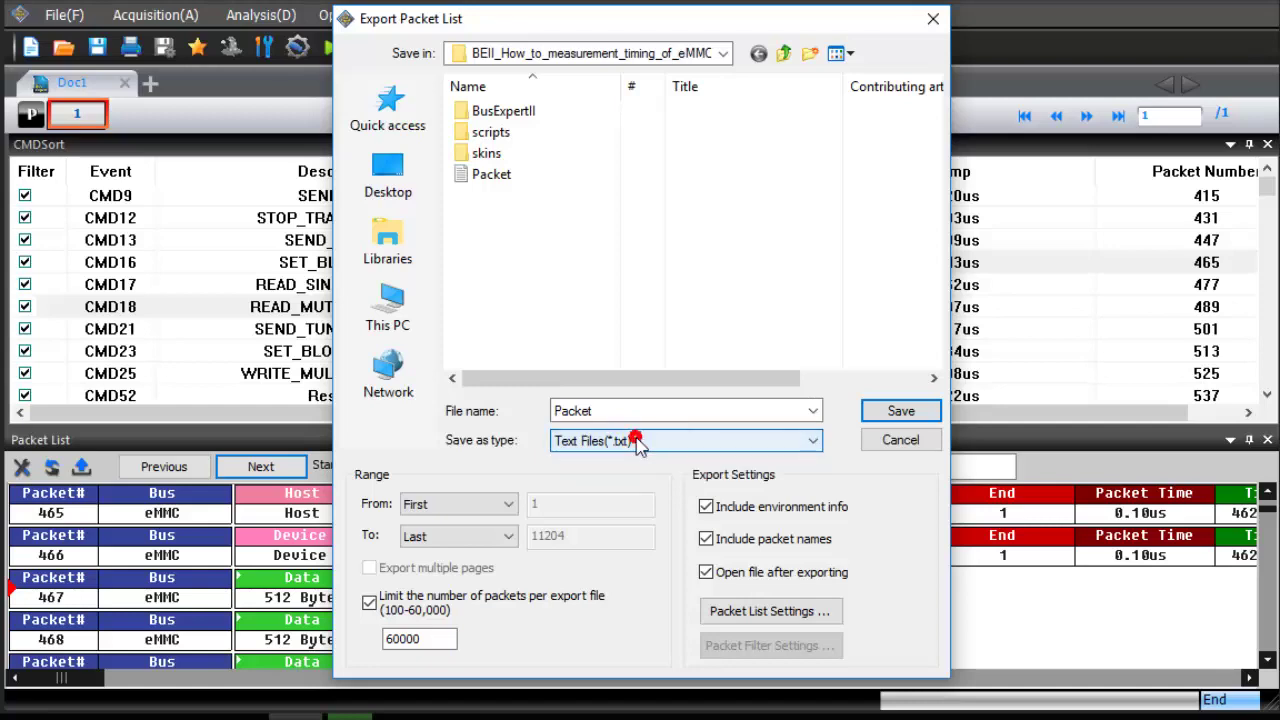
left_click(491, 174)
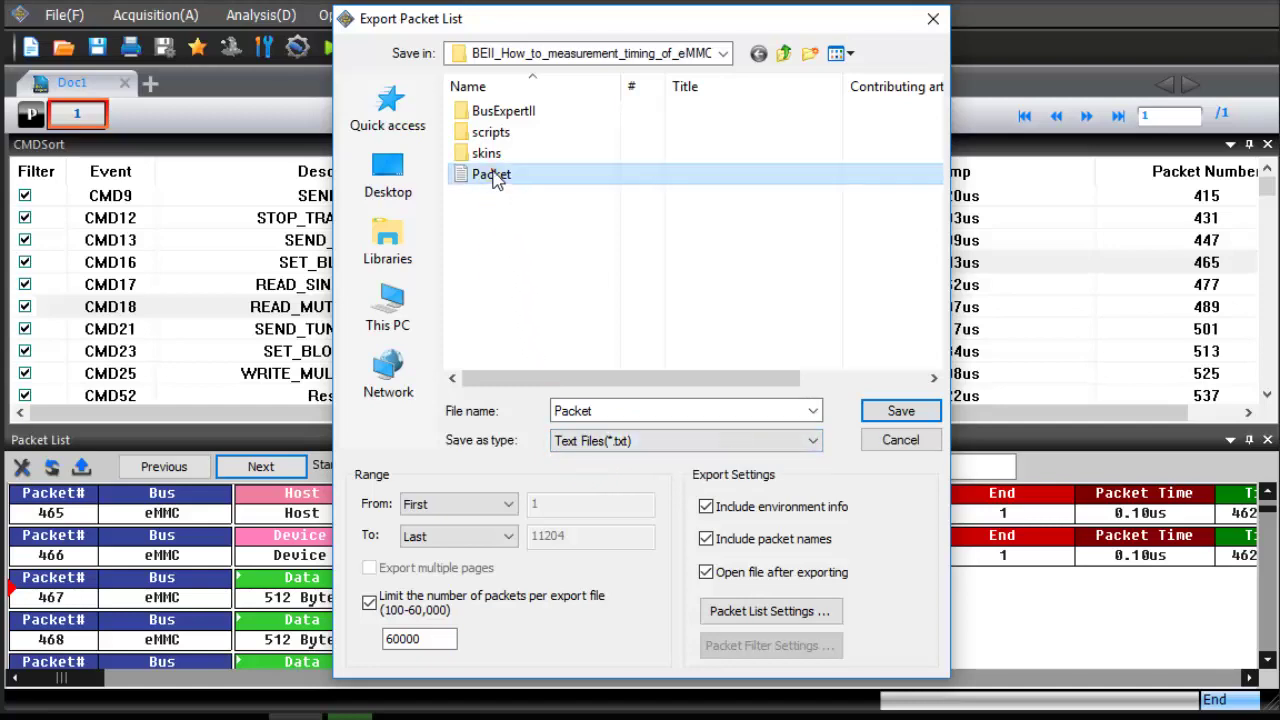
left_click(903, 412)
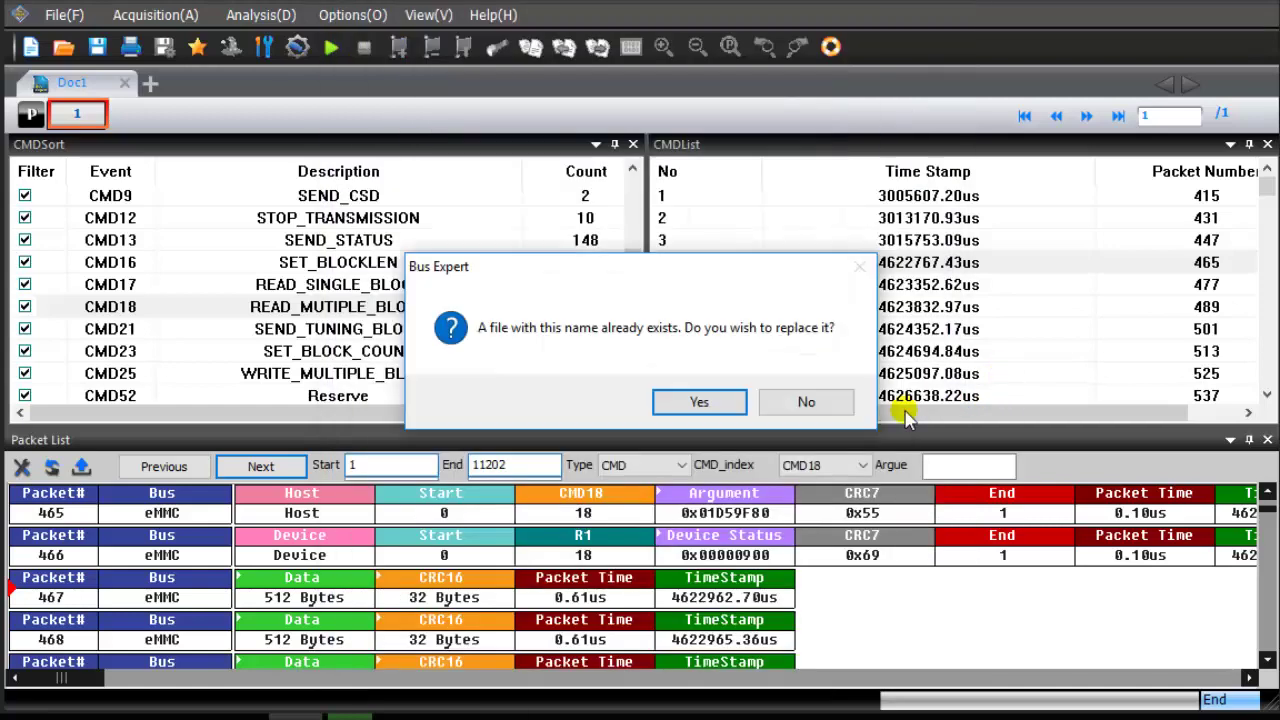
left_click(705, 407)
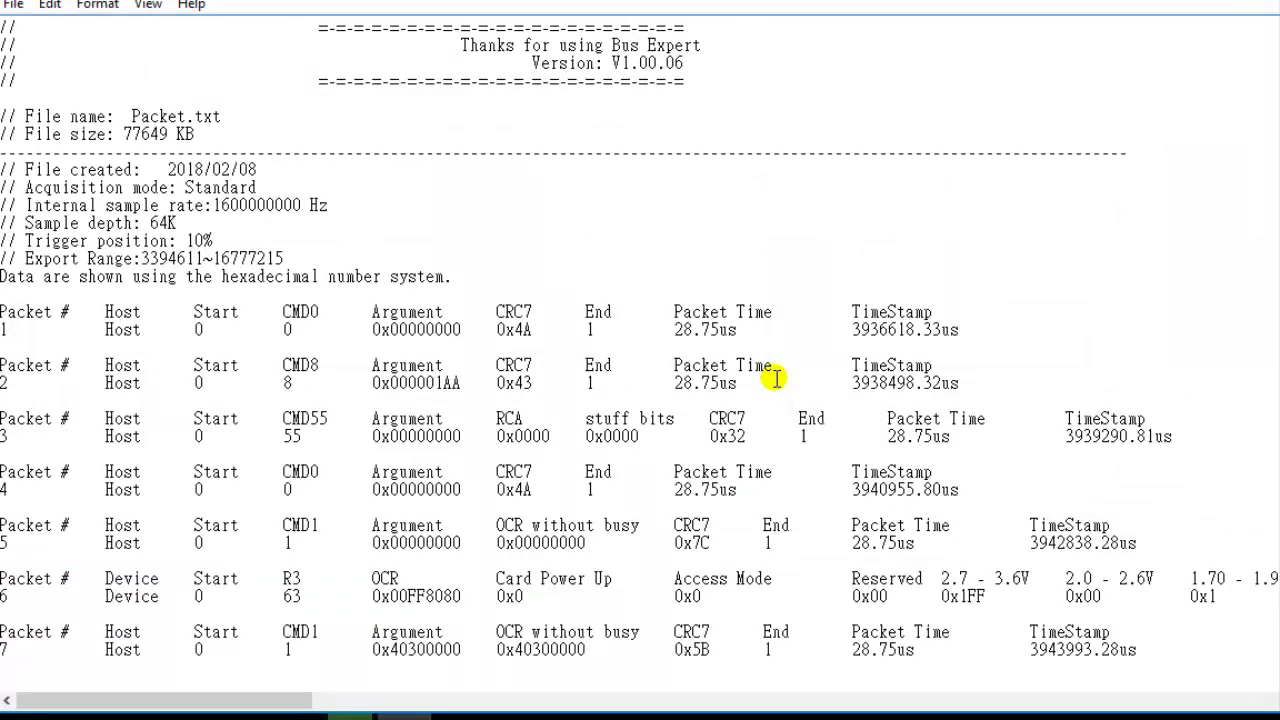
Step: Page down through Packet.txt to view the alternating host CMD1 commands and R3 OCR 0x00FF8080 responses
key("Page_Down")
key("Page_Down")
key("Page_Down")
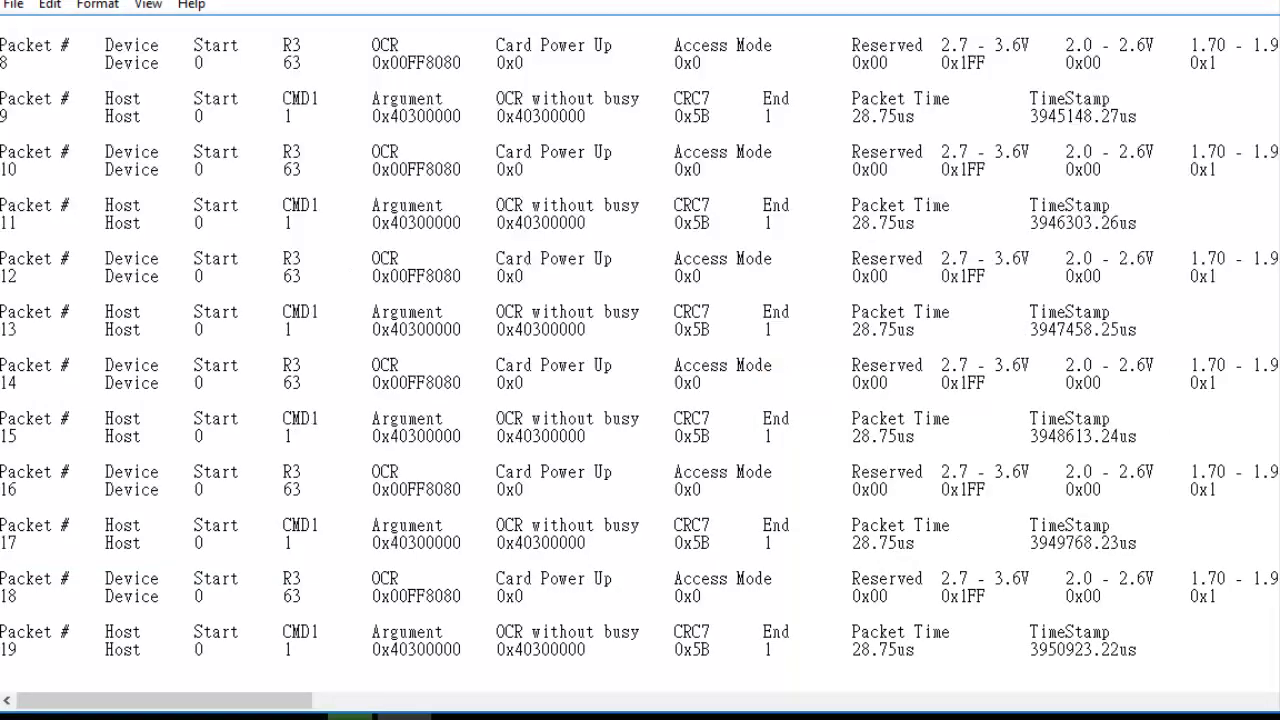